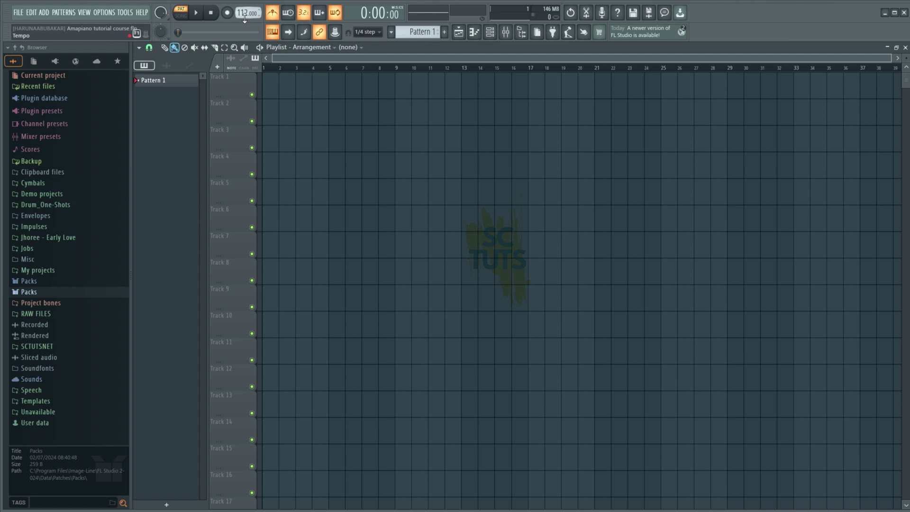
Step: Show the Channel rack over the playlist with all channels displayed
{"action": "left_click", "coordinate": [494, 40]}
{"action": "left_click", "coordinate": [494, 41]}
{"action": "left_click", "coordinate": [494, 41]}
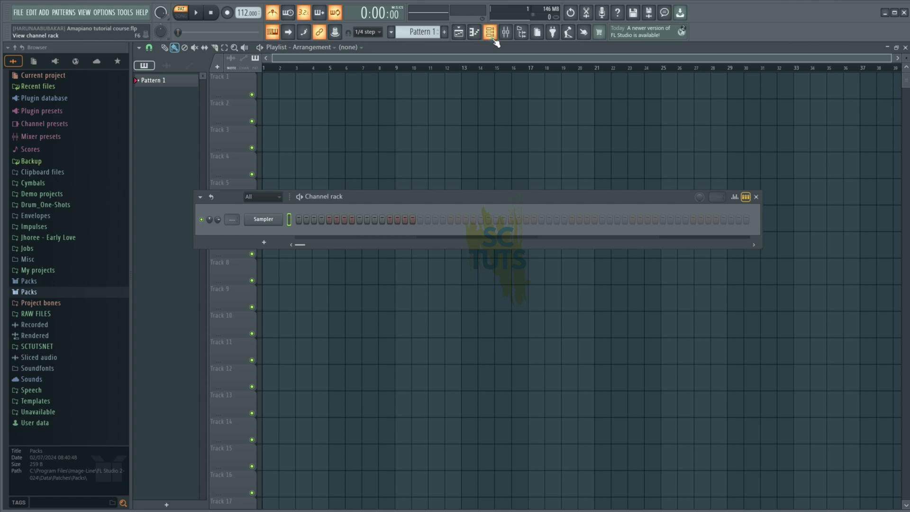
{"action": "left_click", "coordinate": [494, 40]}
{"action": "left_click", "coordinate": [495, 40]}
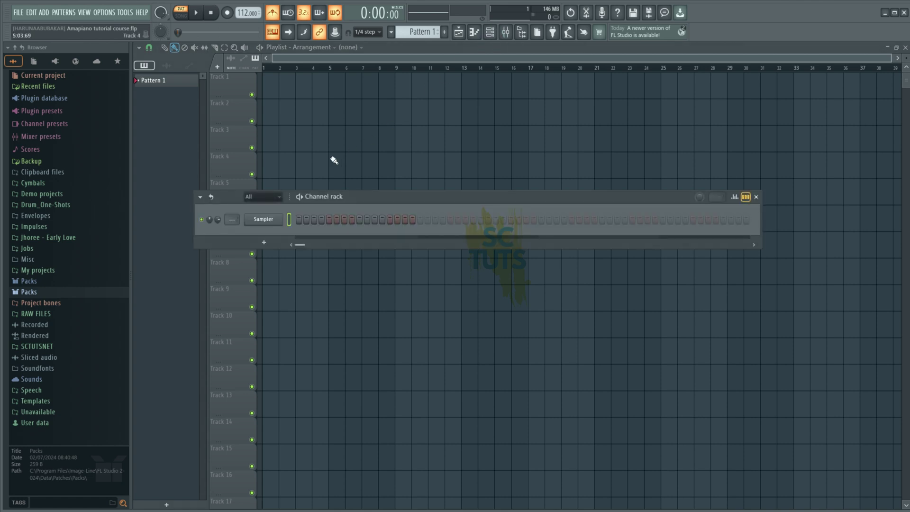
{"action": "left_click", "coordinate": [264, 202]}
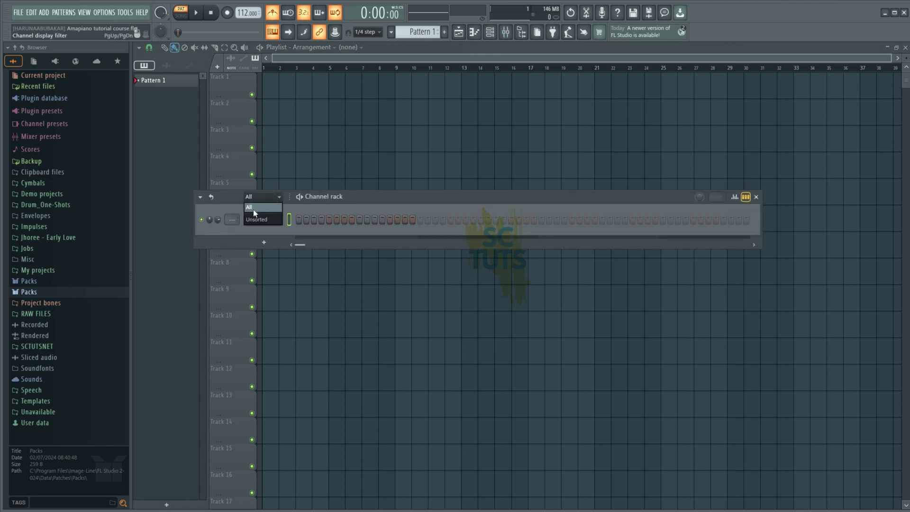
{"action": "left_click", "coordinate": [254, 204]}
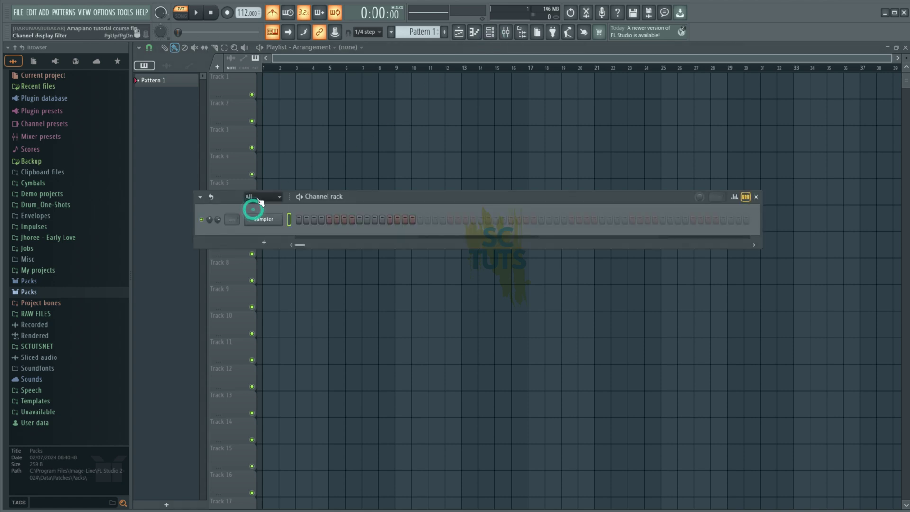
Step: Expand Packs > Amapiano Resource Pack > Ultimate Amapiano drum kit in the browser
{"action": "left_click", "coordinate": [73, 283]}
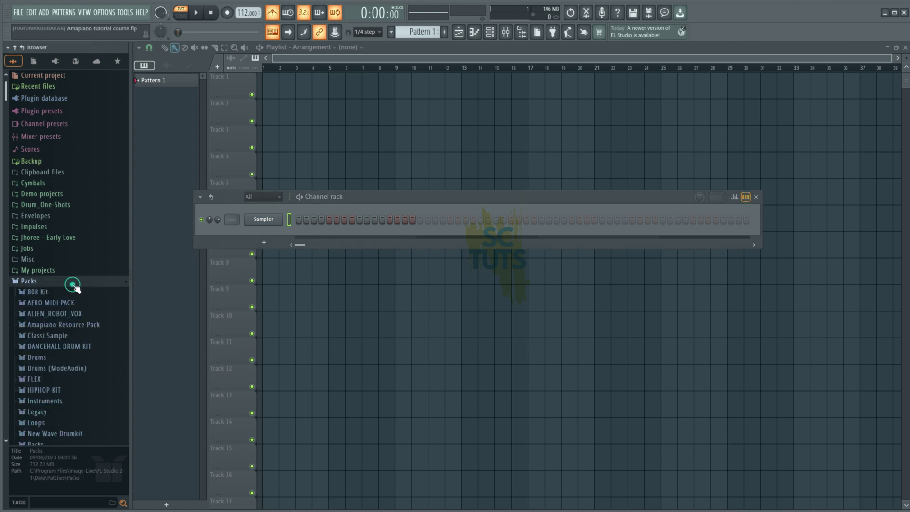
{"action": "left_click", "coordinate": [61, 325]}
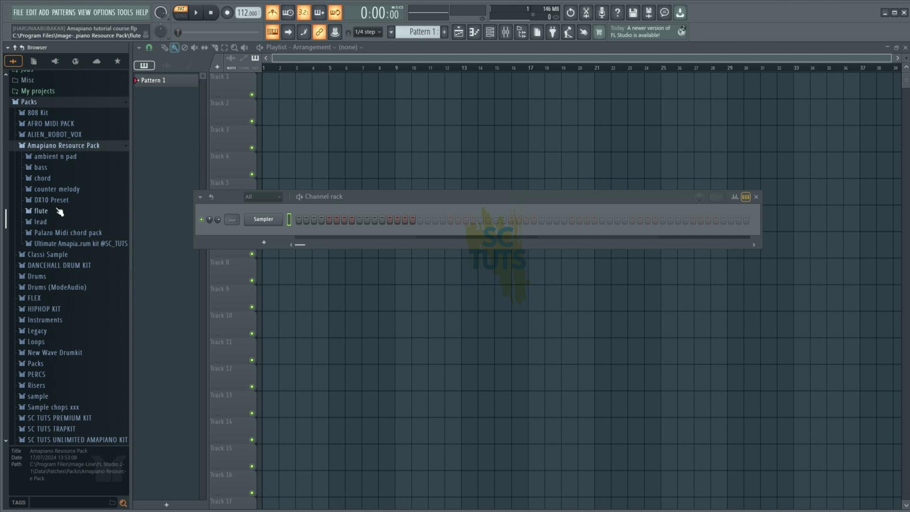
{"action": "left_click", "coordinate": [58, 245]}
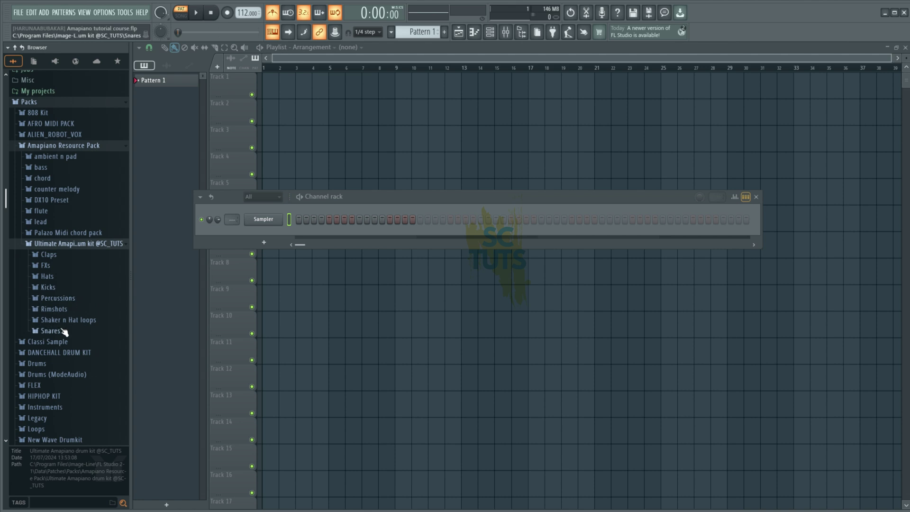
Step: Expand Rimshots, audition several samples and add Rim-stick (13) as a channel
{"action": "left_click", "coordinate": [48, 309]}
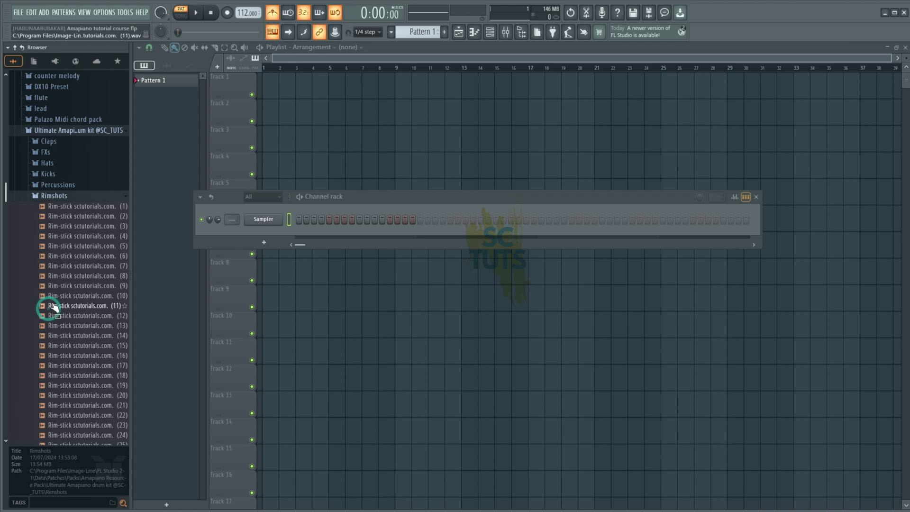
{"action": "left_click", "coordinate": [63, 231]}
{"action": "left_click", "coordinate": [74, 260]}
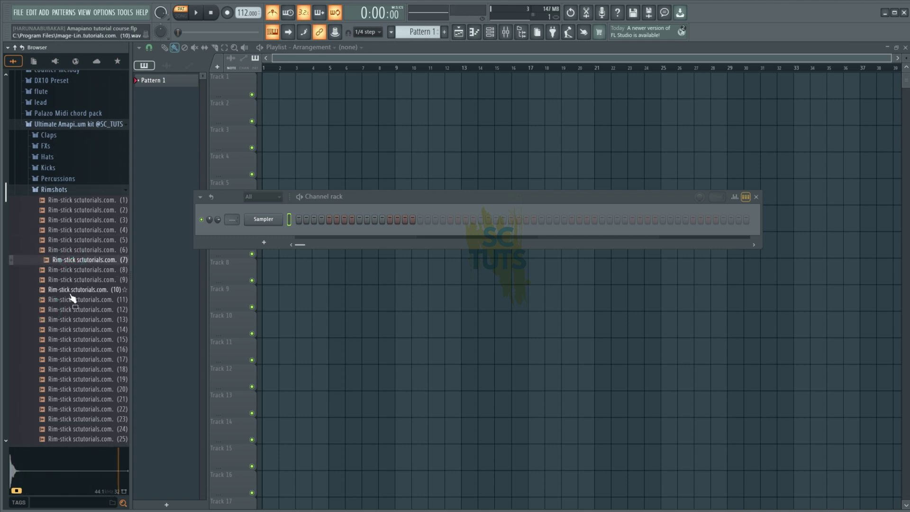
{"action": "left_click", "coordinate": [68, 290]}
{"action": "left_click", "coordinate": [76, 319]}
{"action": "left_click", "coordinate": [75, 299]}
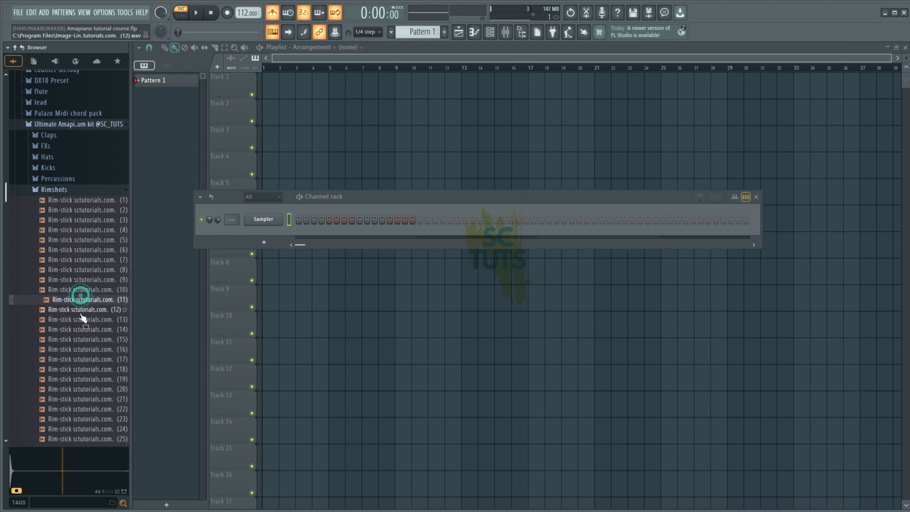
{"action": "left_click", "coordinate": [74, 329]}
{"action": "left_click", "coordinate": [70, 319]}
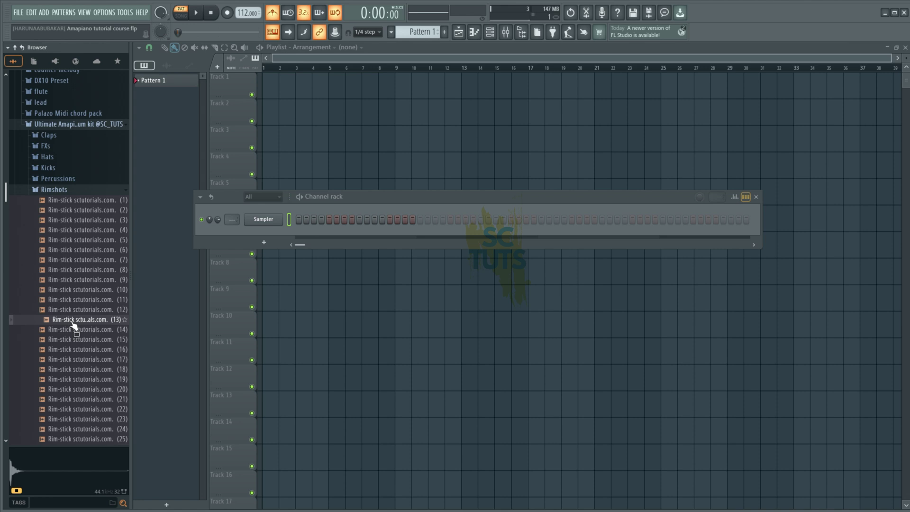
{"action": "left_click_drag", "start_coordinate": [70, 319], "coordinate": [263, 237]}
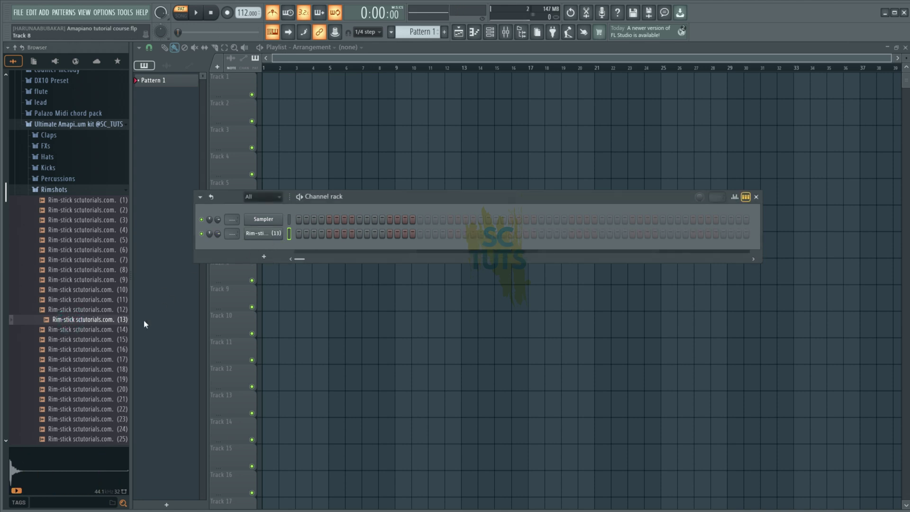
Step: Audition Rim-sticks (15) and (17), then add Rim-stick (19) as a channel
{"action": "left_click", "coordinate": [96, 341]}
{"action": "left_click", "coordinate": [90, 359]}
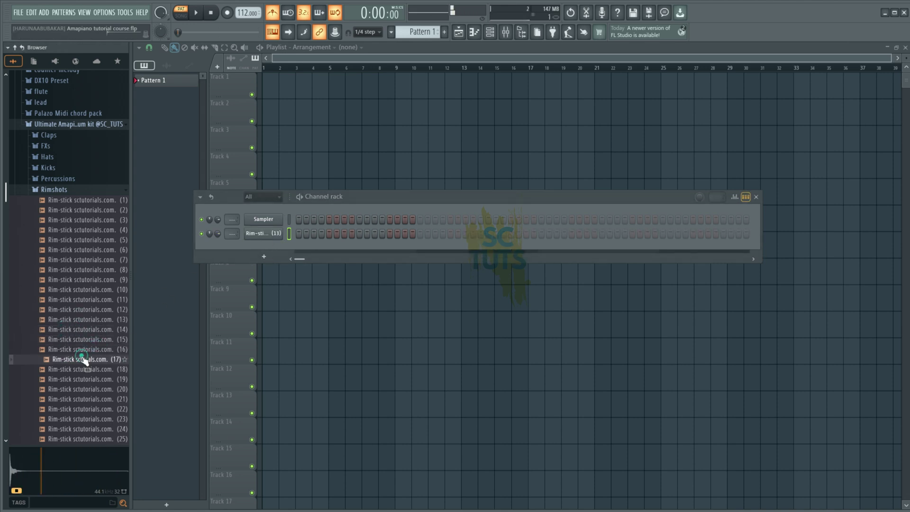
{"action": "left_click", "coordinate": [75, 382]}
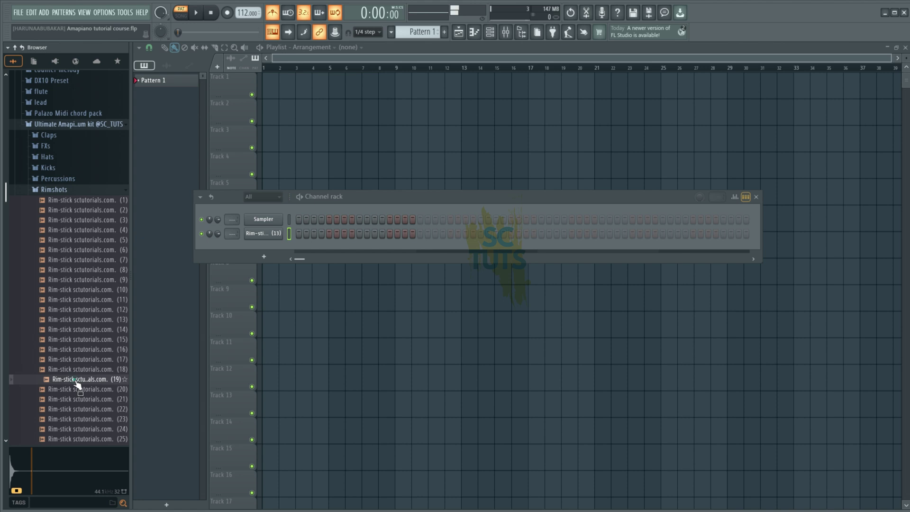
{"action": "left_click_drag", "start_coordinate": [74, 382], "coordinate": [249, 259]}
Step: Audition Rim-stick (22), then add Rim-stick (26) as a channel
{"action": "scroll", "coordinate": [57, 369], "scroll_direction": "down", "scroll_amount": 4}
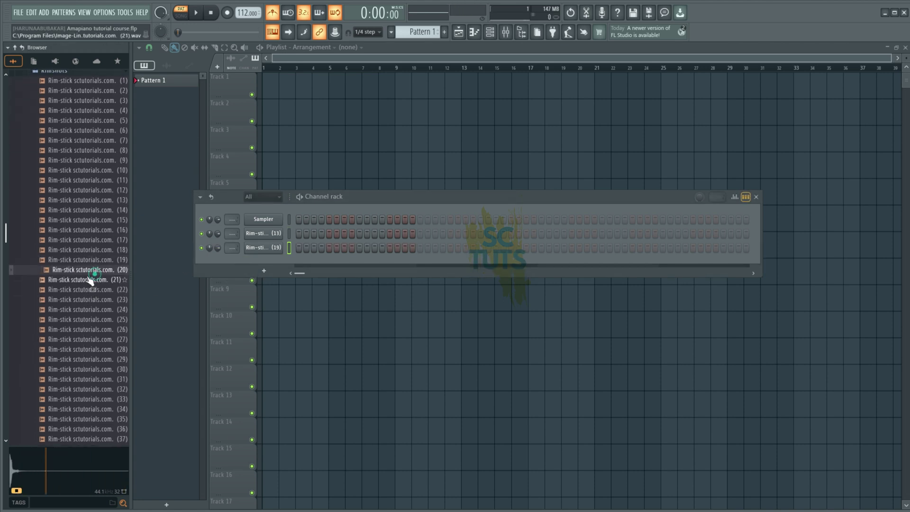
{"action": "left_click", "coordinate": [88, 290]}
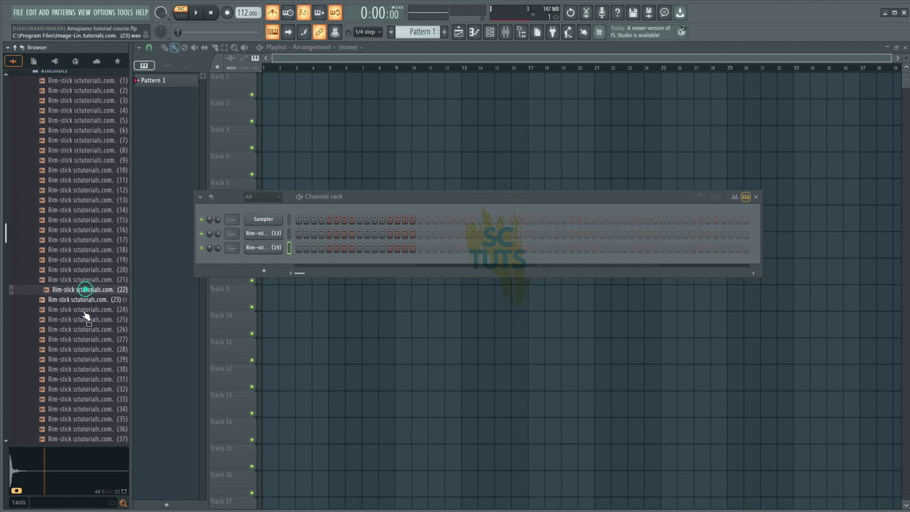
{"action": "left_click", "coordinate": [84, 330]}
{"action": "left_click_drag", "start_coordinate": [85, 335], "coordinate": [249, 260]}
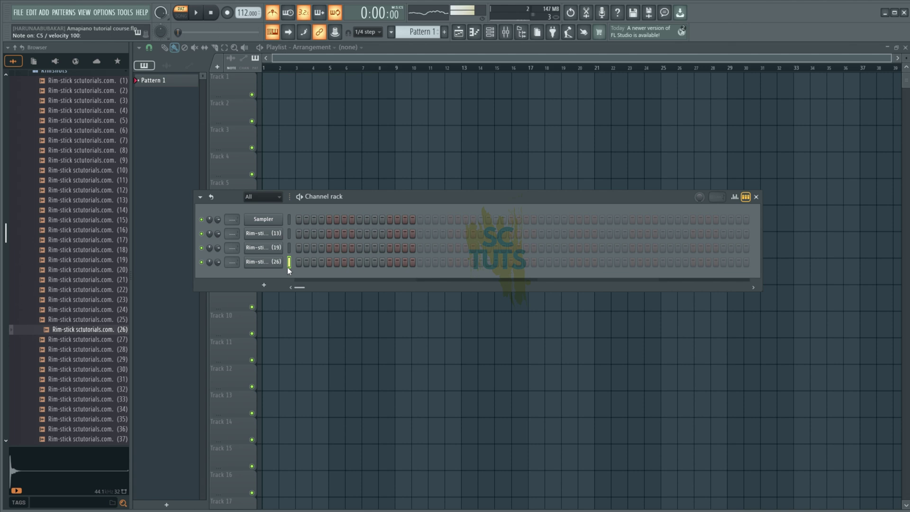
{"action": "left_click", "coordinate": [105, 328]}
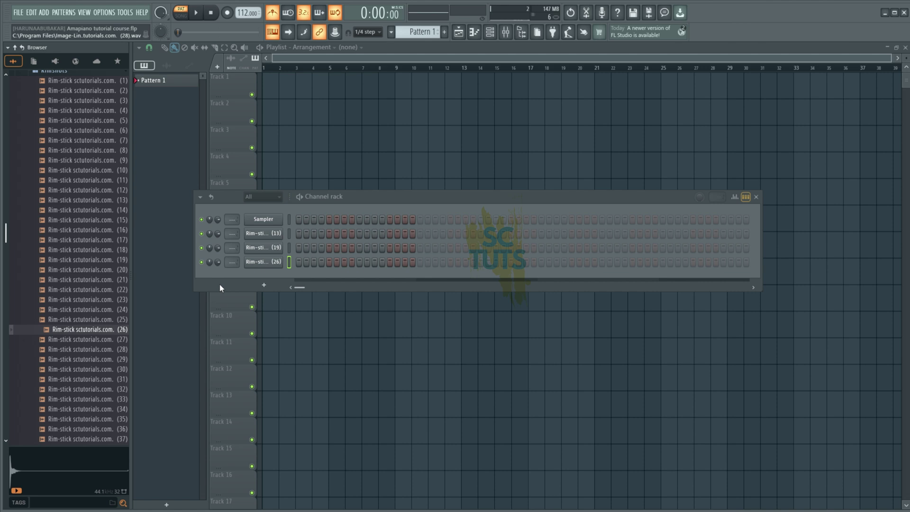
Step: In Rim-stick (26)'s settings, audition C5 and set it as the root note
{"action": "left_click", "coordinate": [256, 264]}
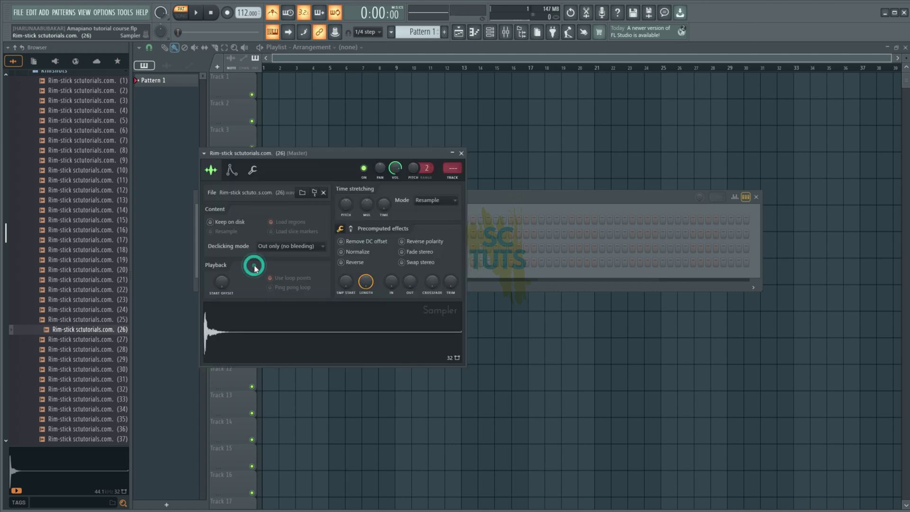
{"action": "left_click", "coordinate": [253, 174]}
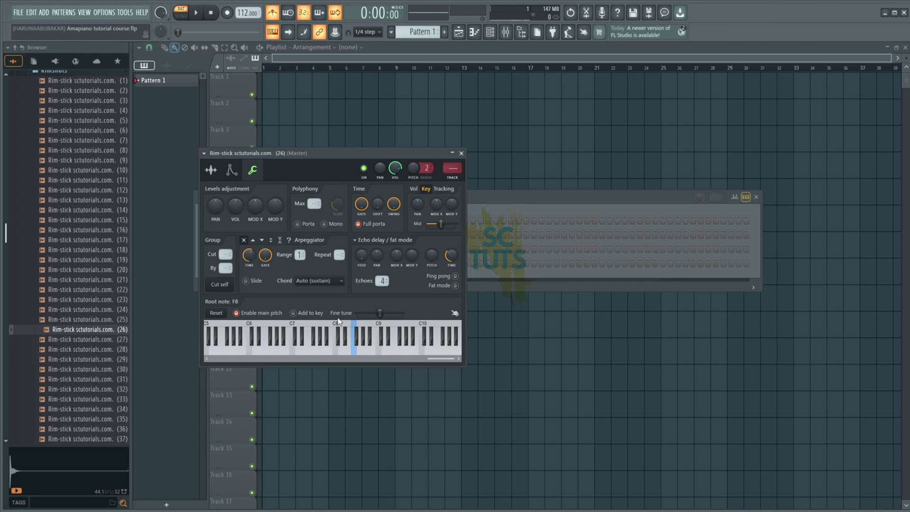
{"action": "scroll", "coordinate": [283, 332], "scroll_direction": "left", "scroll_amount": 2}
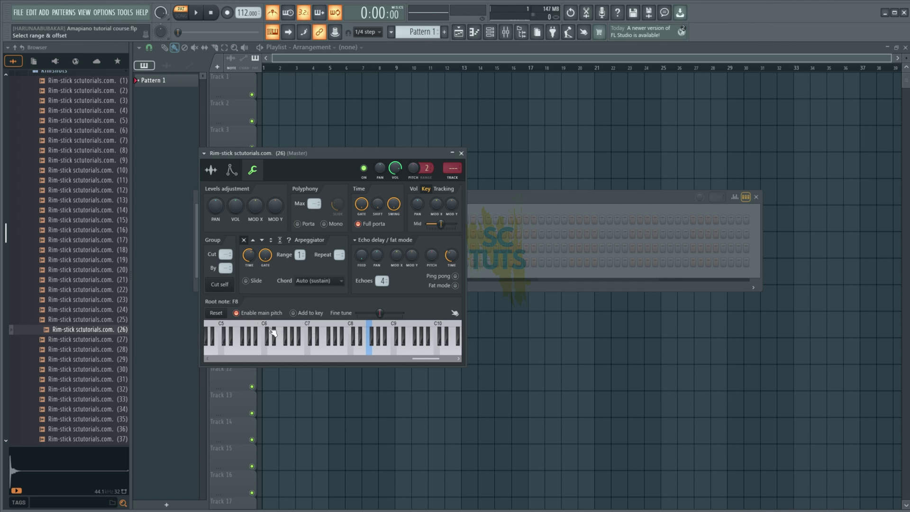
{"action": "scroll", "coordinate": [260, 327], "scroll_direction": "left", "scroll_amount": 2}
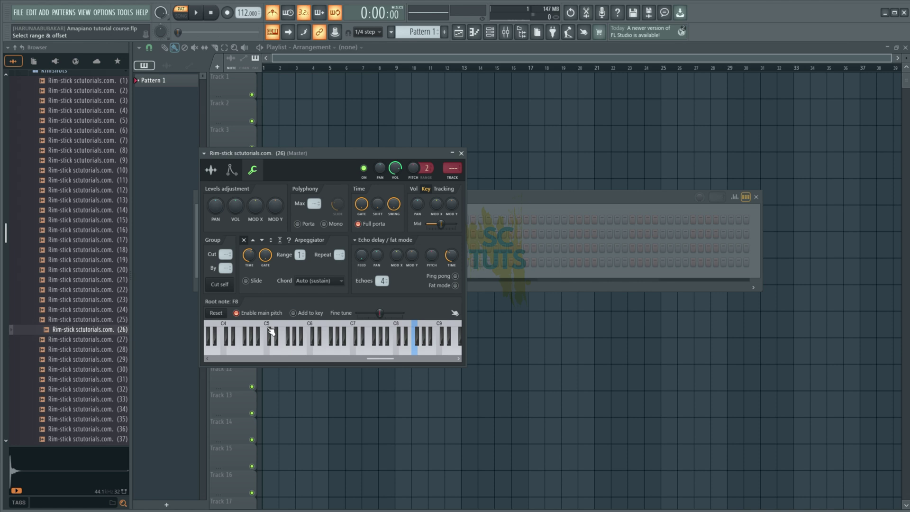
{"action": "left_click", "coordinate": [268, 334]}
{"action": "left_click", "coordinate": [266, 341]}
{"action": "left_click", "coordinate": [264, 332]}
{"action": "right_click", "coordinate": [269, 353]}
Step: Back on the Sample tab, audition the Rim-stick (26) sample a few times
{"action": "left_click", "coordinate": [211, 170]}
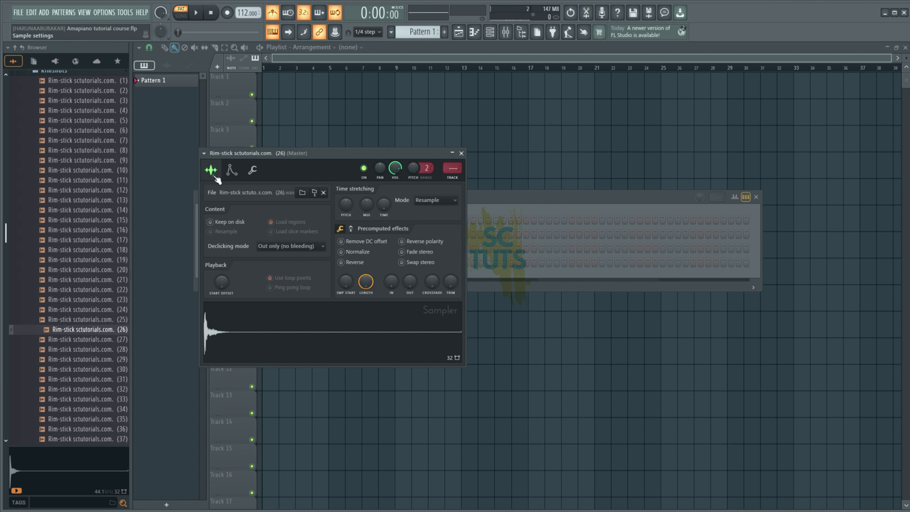
{"action": "left_click", "coordinate": [290, 356]}
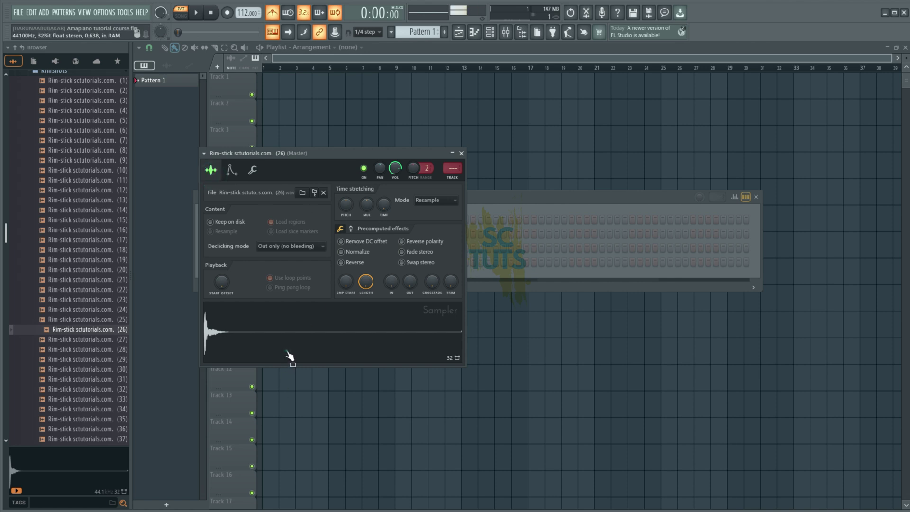
{"action": "left_click", "coordinate": [290, 356]}
{"action": "left_click", "coordinate": [90, 329]}
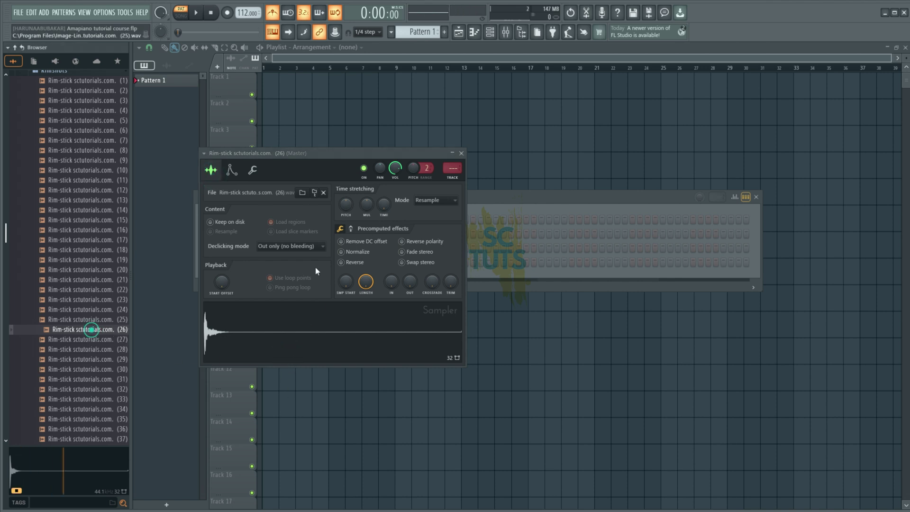
Step: Set Rim-stick (19)'s root note to C5
{"action": "left_click", "coordinate": [462, 152]}
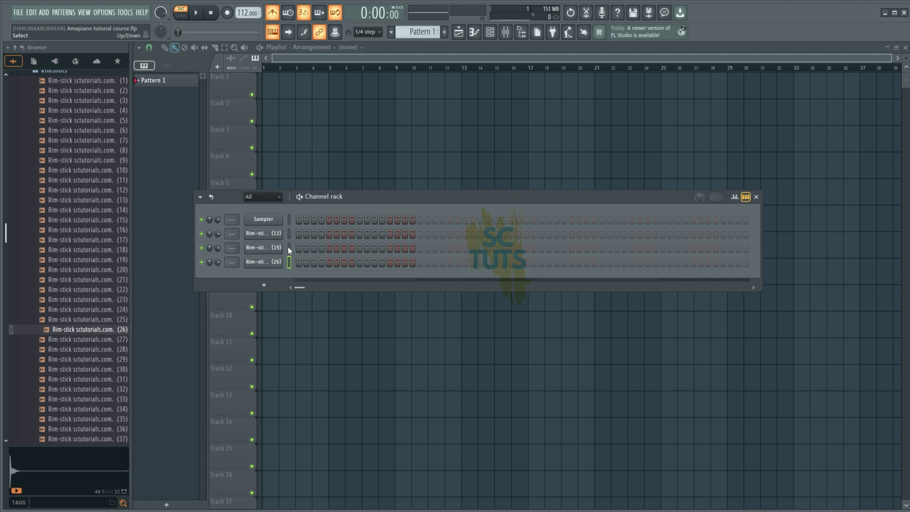
{"action": "left_click", "coordinate": [274, 246]}
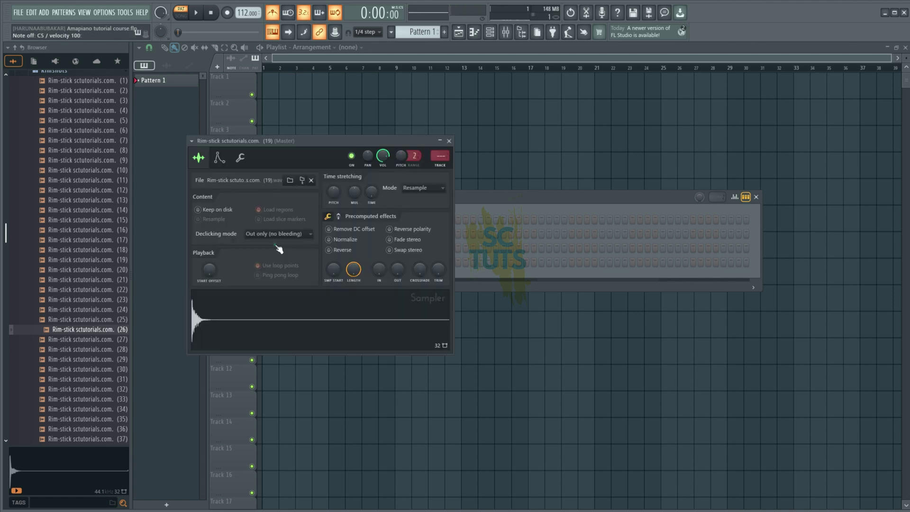
{"action": "left_click", "coordinate": [222, 164]}
{"action": "left_click", "coordinate": [240, 158]}
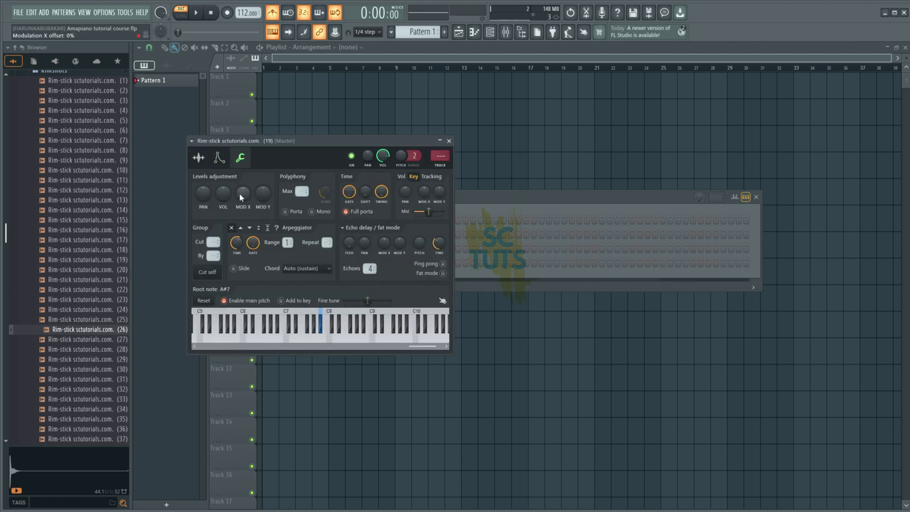
{"action": "left_click", "coordinate": [201, 340]}
Step: Set Rim-stick (13)'s root note to C5 and return to the Channel rack
{"action": "left_click", "coordinate": [475, 201]}
{"action": "left_click", "coordinate": [262, 234]}
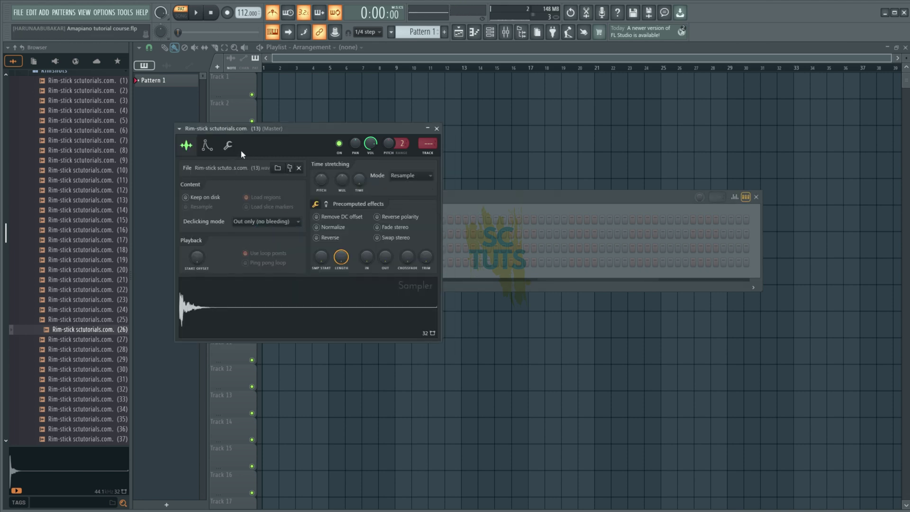
{"action": "left_click", "coordinate": [228, 146]}
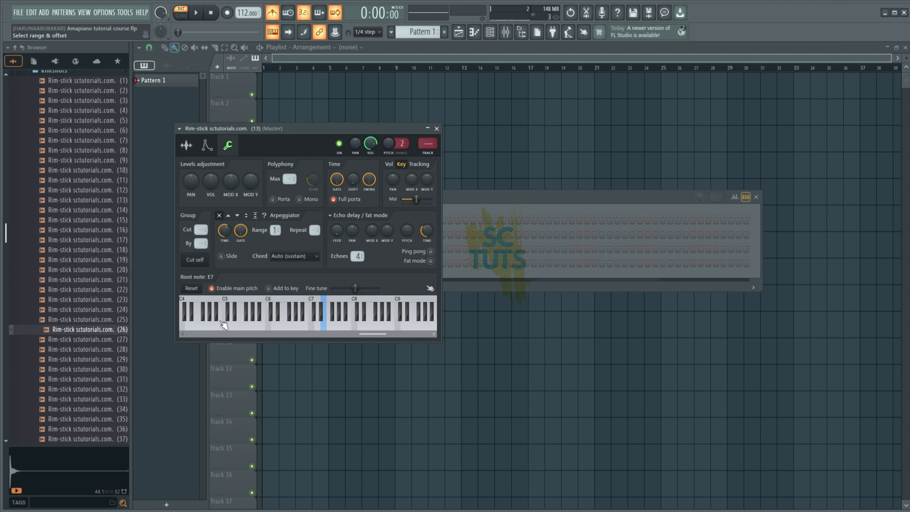
{"action": "left_click", "coordinate": [225, 327]}
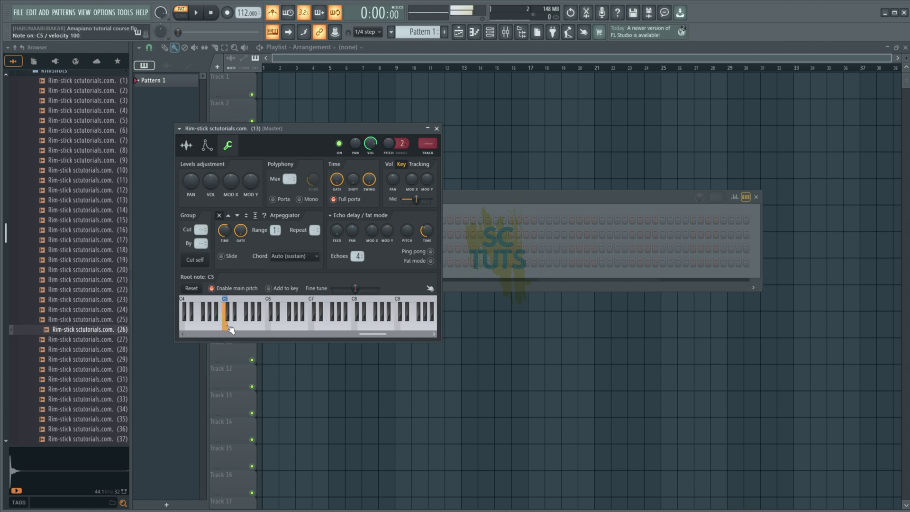
{"action": "left_click", "coordinate": [187, 147]}
{"action": "left_click", "coordinate": [500, 199]}
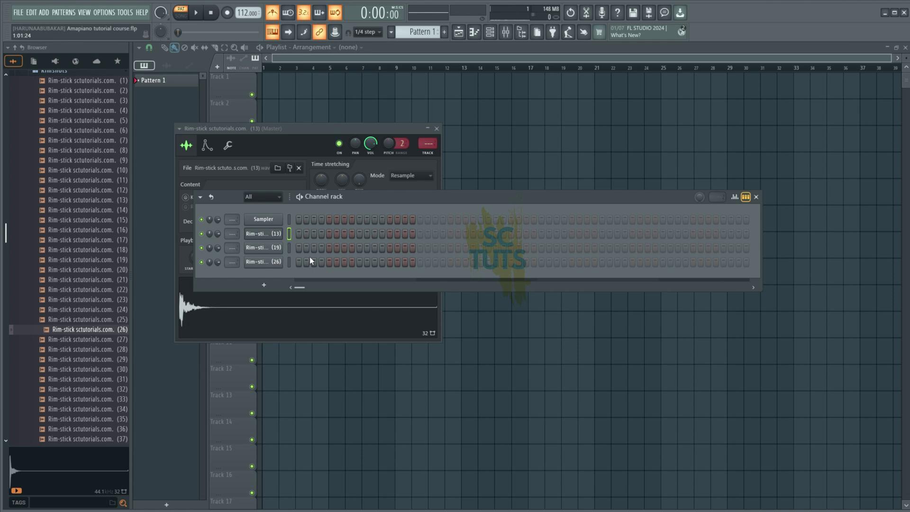
Step: Put Rim-stick (13) on step 3 and Rim-stick (19) on step 6, with the metronome off
{"action": "left_click", "coordinate": [314, 234]}
{"action": "left_click", "coordinate": [276, 17]}
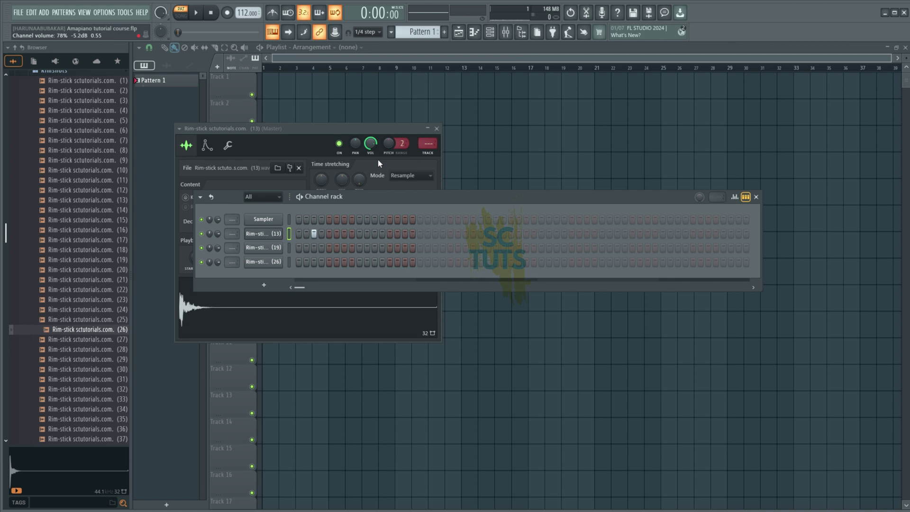
{"action": "key", "text": "space"}
{"action": "key", "text": "space"}
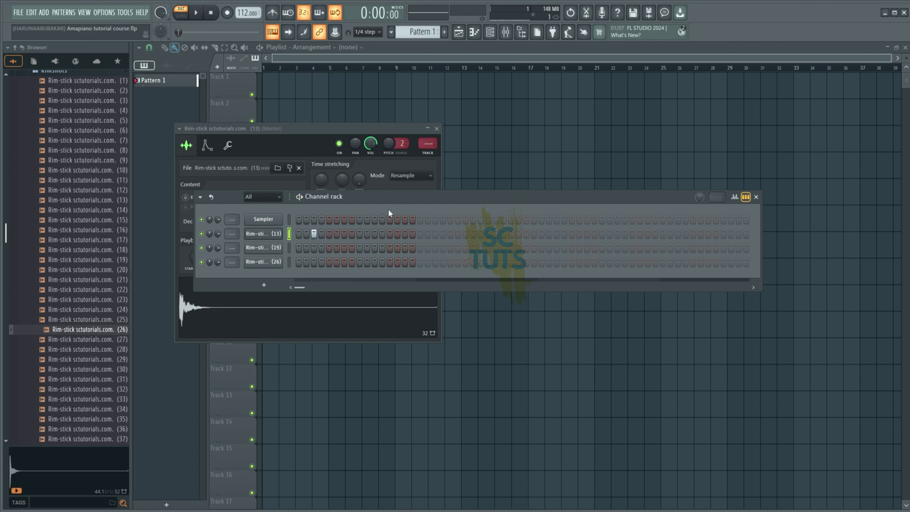
{"action": "key", "text": "space"}
{"action": "key", "text": "space"}
{"action": "left_click", "coordinate": [336, 248]}
{"action": "key", "text": "space"}
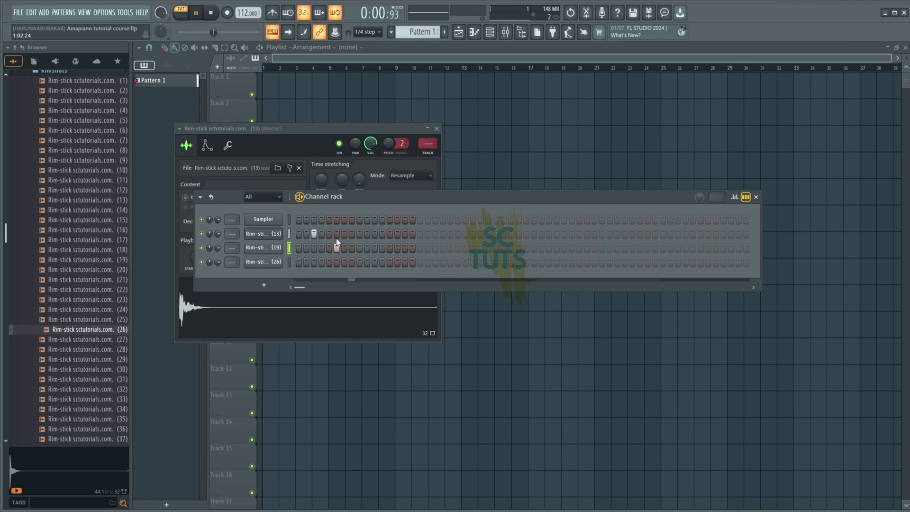
{"action": "key", "text": "space"}
Step: Rearrange the rim-stick steps, moving Rim-stick (26) off step 9, and audition the staggered pattern
{"action": "left_click", "coordinate": [358, 262]}
{"action": "key", "text": "space"}
{"action": "key", "text": "space"}
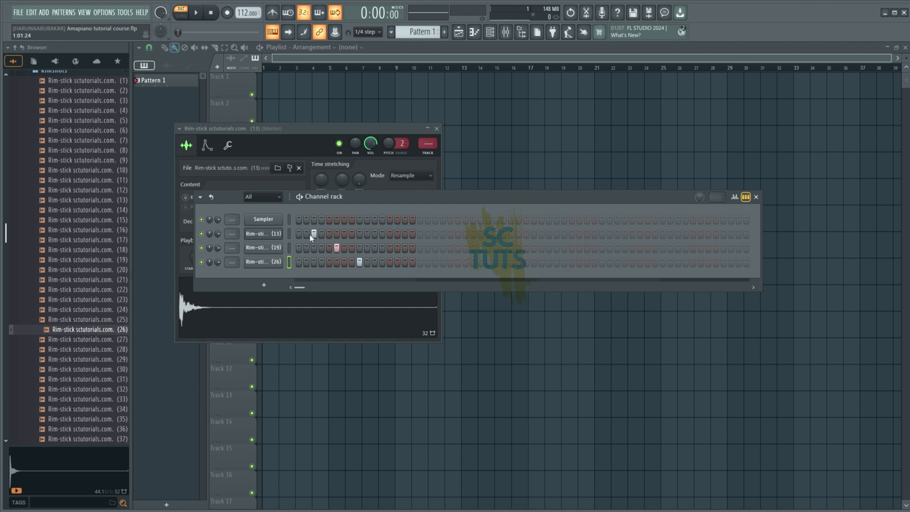
{"action": "left_click", "coordinate": [360, 262]}
{"action": "left_click", "coordinate": [327, 234]}
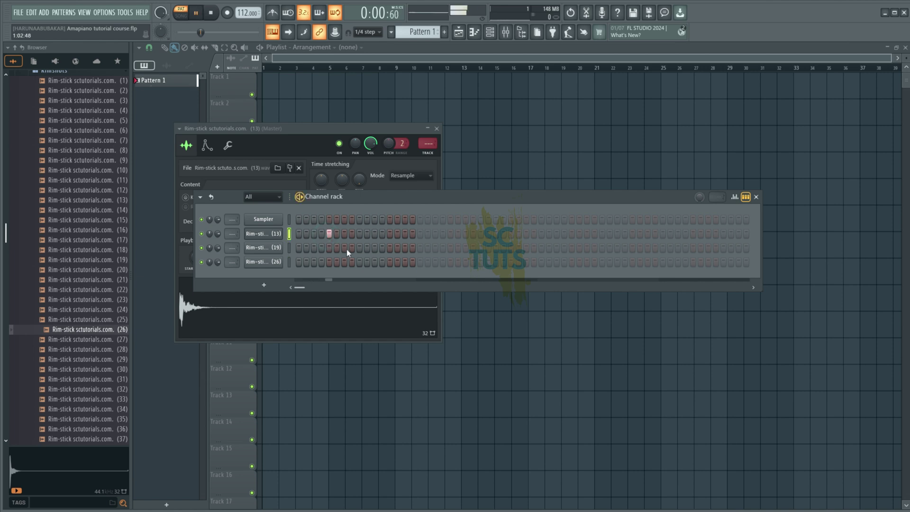
{"action": "left_click", "coordinate": [353, 249]}
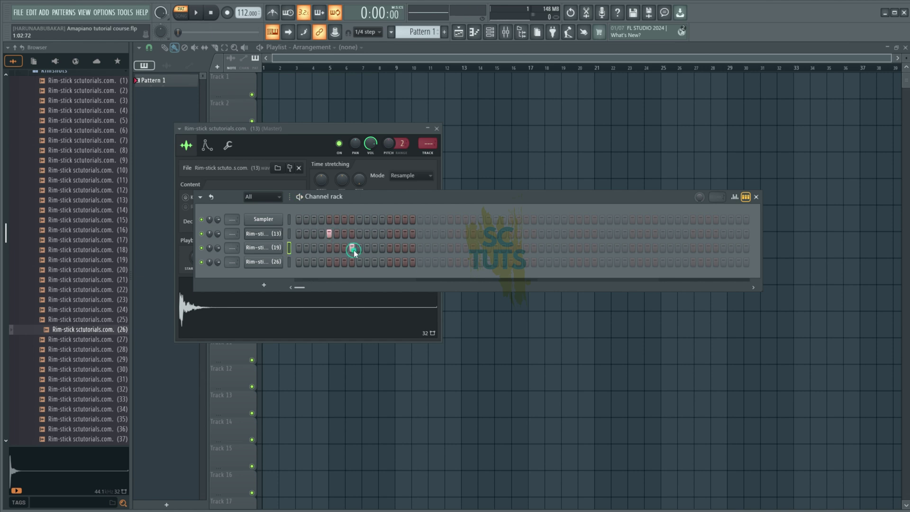
{"action": "key", "text": "space"}
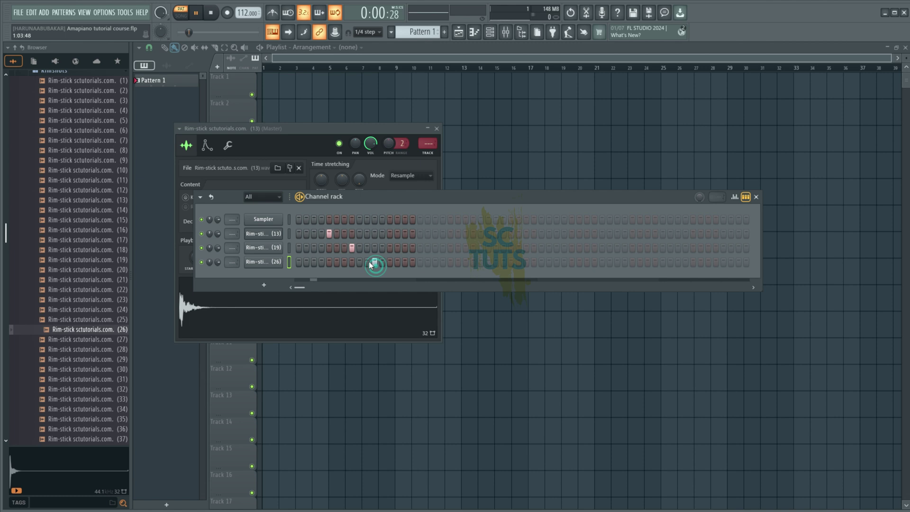
{"action": "left_click", "coordinate": [375, 262]}
{"action": "key", "text": "space"}
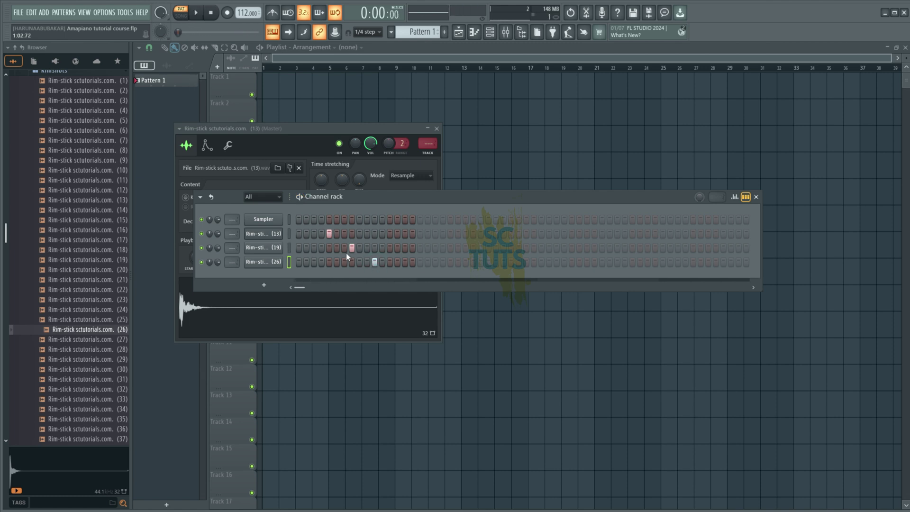
{"action": "right_click", "coordinate": [298, 237]}
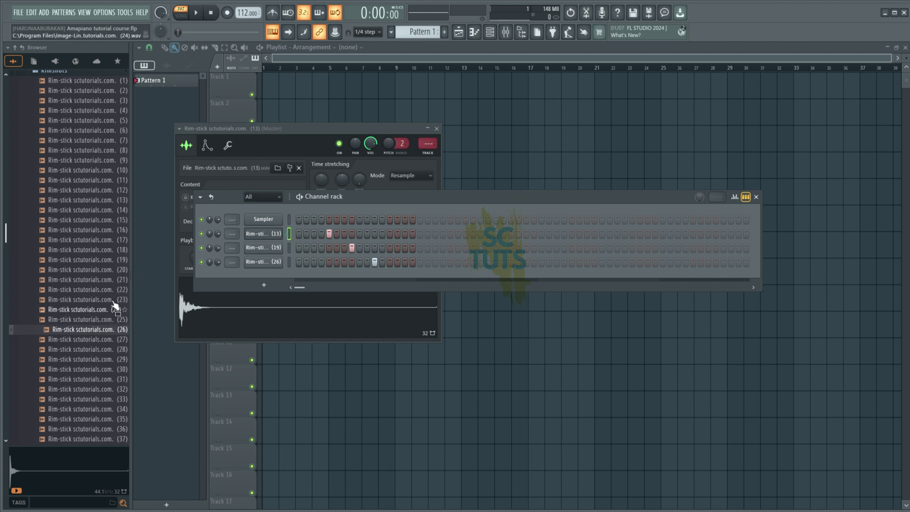
{"action": "scroll", "coordinate": [108, 259], "scroll_direction": "up", "scroll_amount": 3}
Step: Open the Kicks folder, audition kicks and add kick (6) as a channel
{"action": "scroll", "coordinate": [109, 259], "scroll_direction": "up", "scroll_amount": 2}
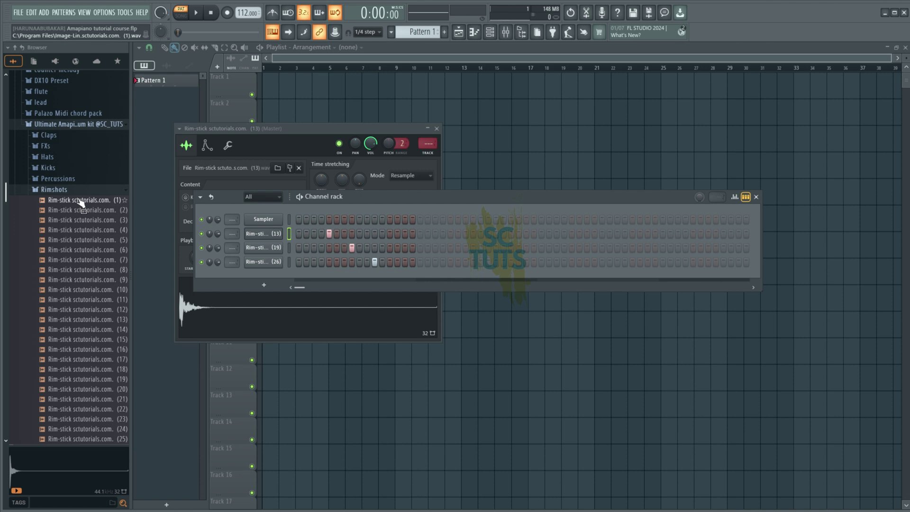
{"action": "left_click", "coordinate": [57, 167]}
{"action": "left_click", "coordinate": [61, 207]}
{"action": "left_click", "coordinate": [52, 228]}
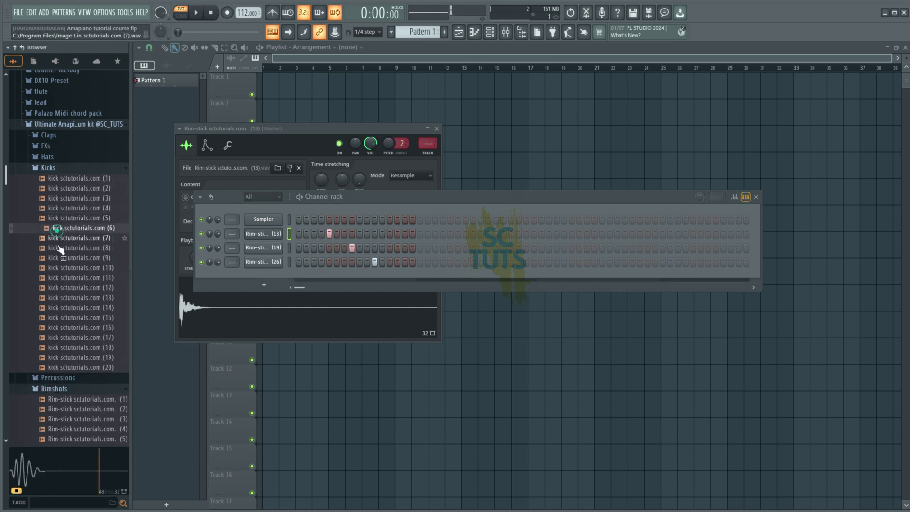
{"action": "left_click", "coordinate": [61, 248]}
{"action": "left_click", "coordinate": [59, 258]}
{"action": "left_click", "coordinate": [76, 228]}
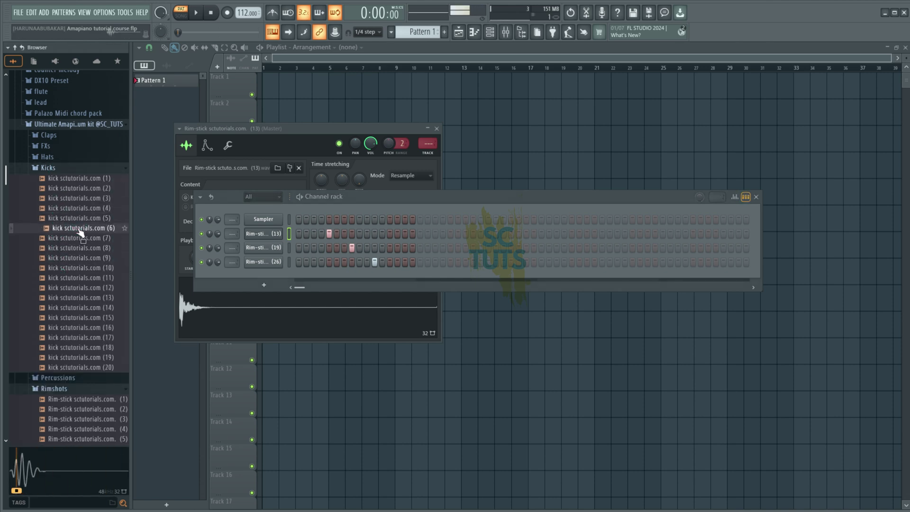
{"action": "left_click_drag", "start_coordinate": [76, 228], "coordinate": [264, 276]}
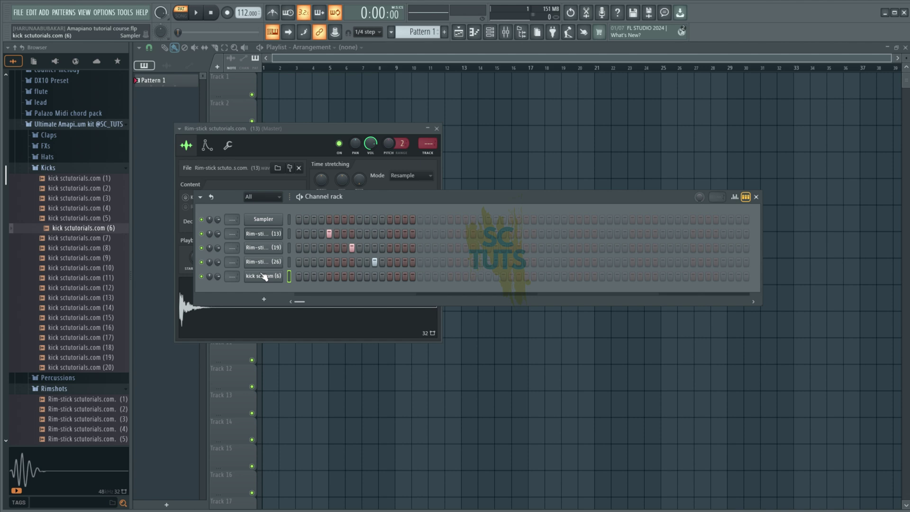
Step: Load kick (8) onto that channel, delete the channel, and audition kicks (7) and (8)
{"action": "left_click_drag", "start_coordinate": [79, 248], "coordinate": [262, 282]}
{"action": "right_click", "coordinate": [262, 281]}
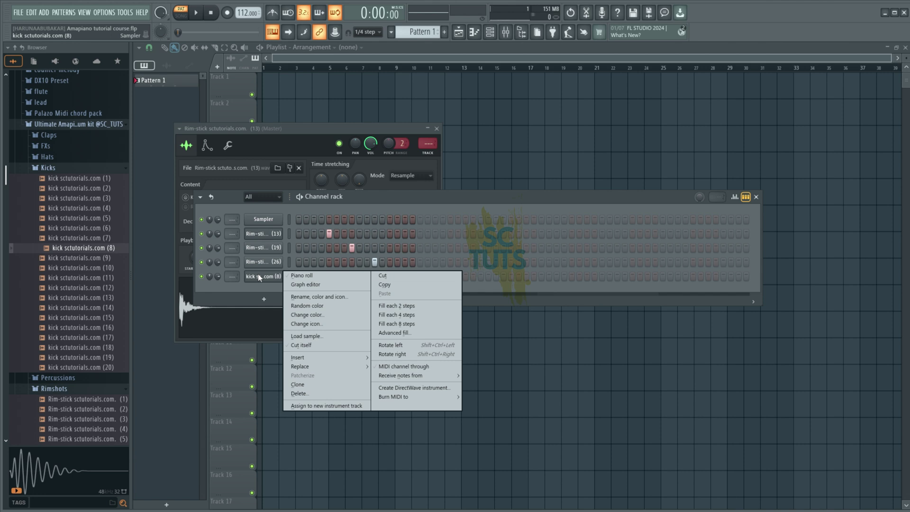
{"action": "left_click", "coordinate": [298, 393]}
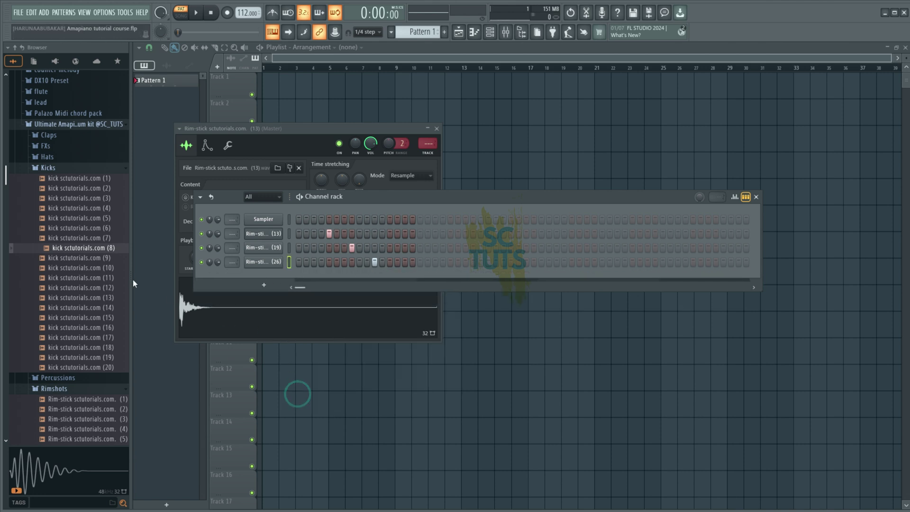
{"action": "left_click", "coordinate": [72, 239]}
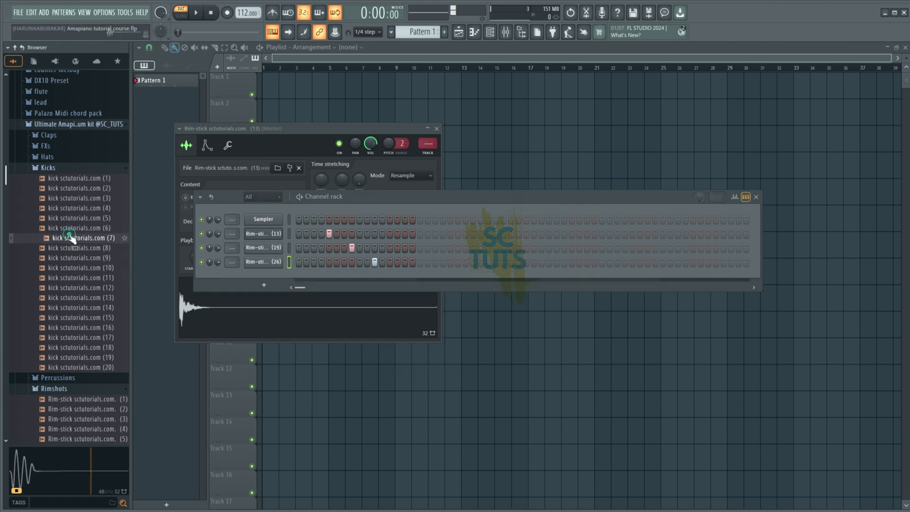
{"action": "left_click", "coordinate": [75, 249]}
Step: Add kick (8) as a new channel and lower its volume to about 49%
{"action": "left_click_drag", "start_coordinate": [75, 251], "coordinate": [217, 278]}
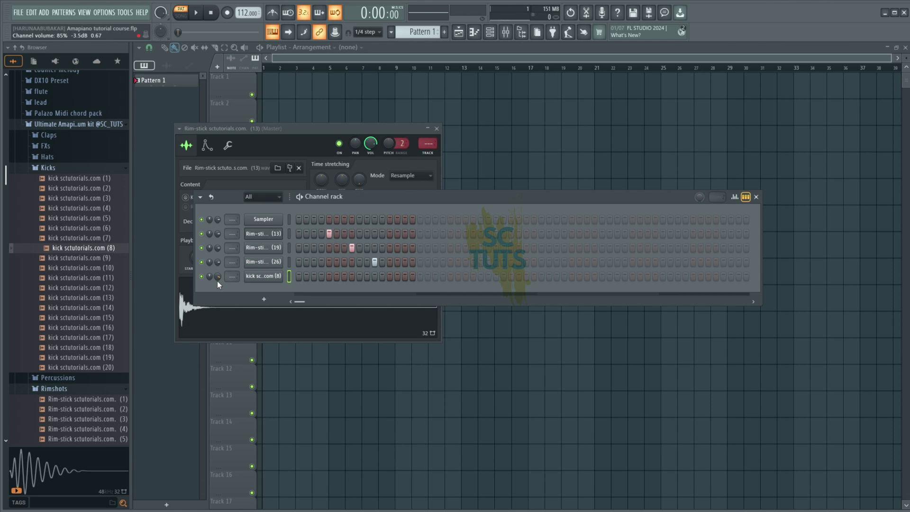
{"action": "left_click_drag", "start_coordinate": [218, 276], "coordinate": [218, 282]}
Step: Program the kick on steps 1, 5, 9 and 13 and play the pattern
{"action": "left_click", "coordinate": [299, 278]}
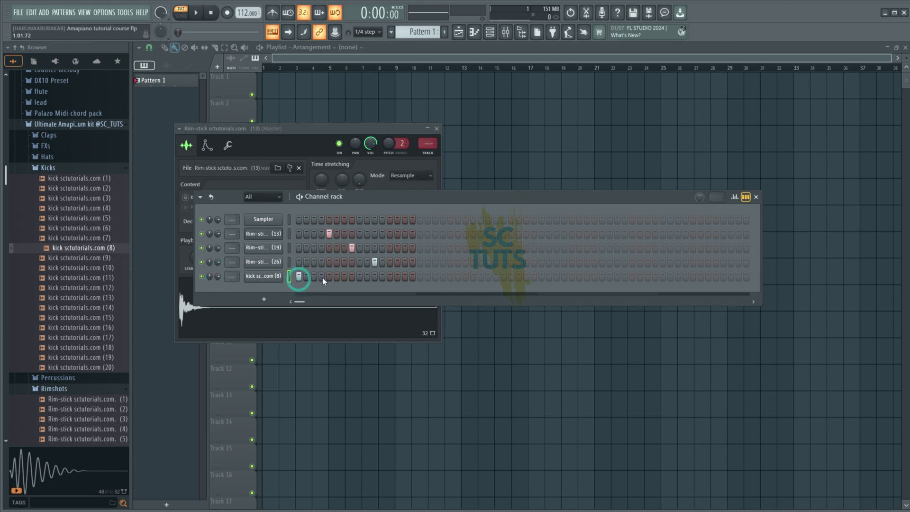
{"action": "left_click", "coordinate": [329, 277]}
{"action": "left_click", "coordinate": [359, 277]}
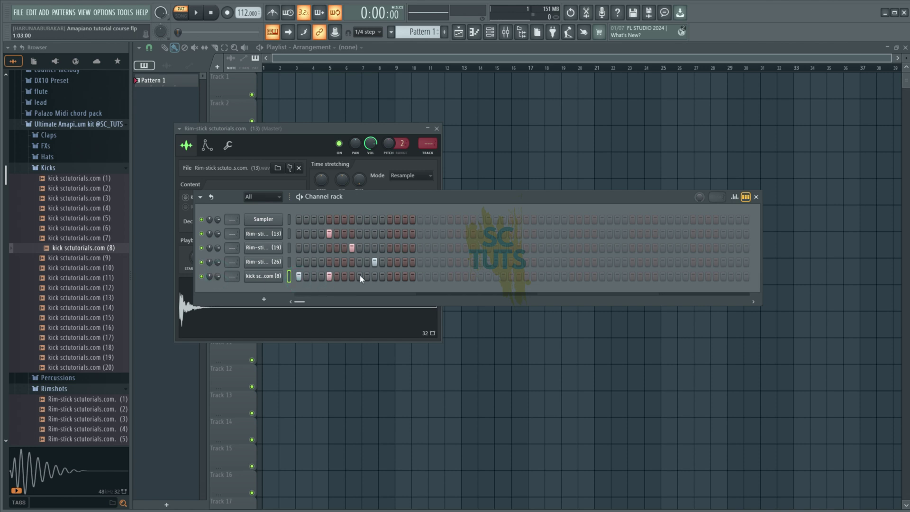
{"action": "left_click", "coordinate": [390, 278]}
{"action": "key", "text": "space"}
{"action": "key", "text": "space"}
Step: Program a new Rim-stick (13) step pattern and audition it
{"action": "left_click", "coordinate": [411, 31]}
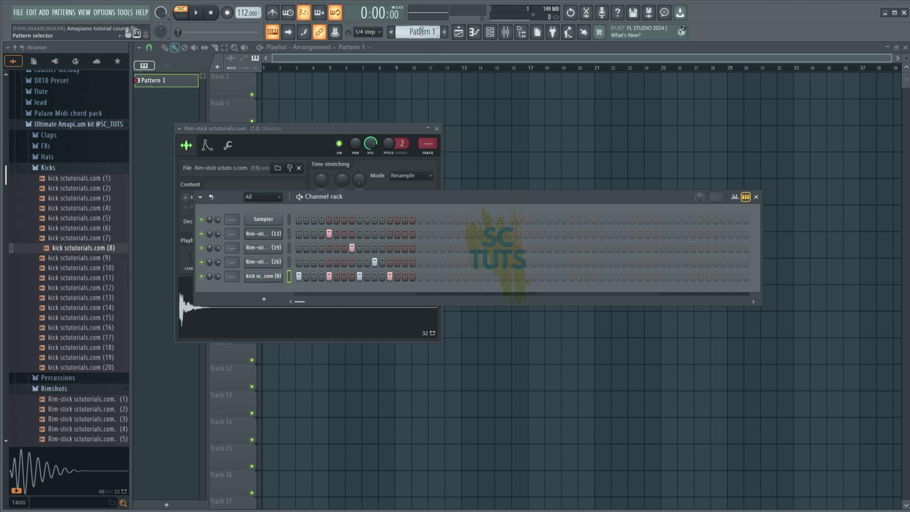
{"action": "scroll", "coordinate": [421, 31], "scroll_direction": "up", "scroll_amount": 1}
{"action": "scroll", "coordinate": [421, 32], "scroll_direction": "down", "scroll_amount": 1}
{"action": "scroll", "coordinate": [421, 31], "scroll_direction": "up", "scroll_amount": 1}
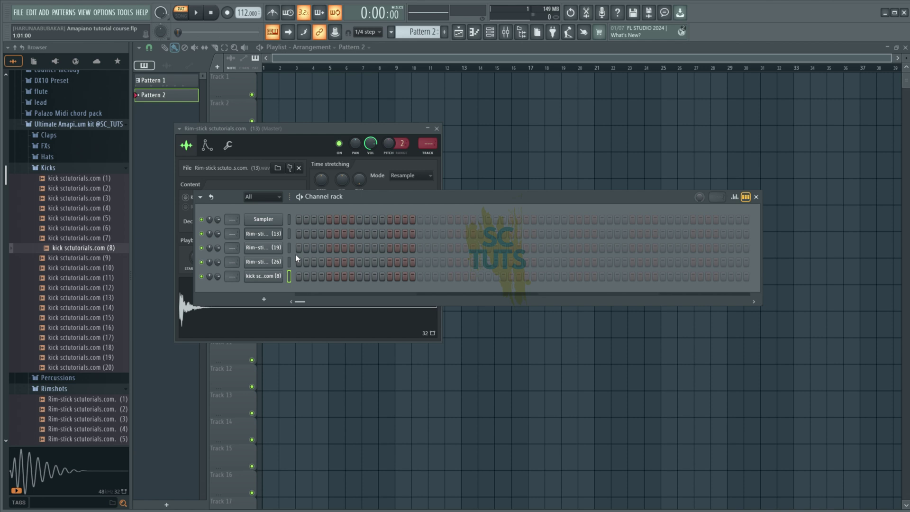
{"action": "left_click", "coordinate": [298, 234]}
{"action": "left_click", "coordinate": [321, 233]}
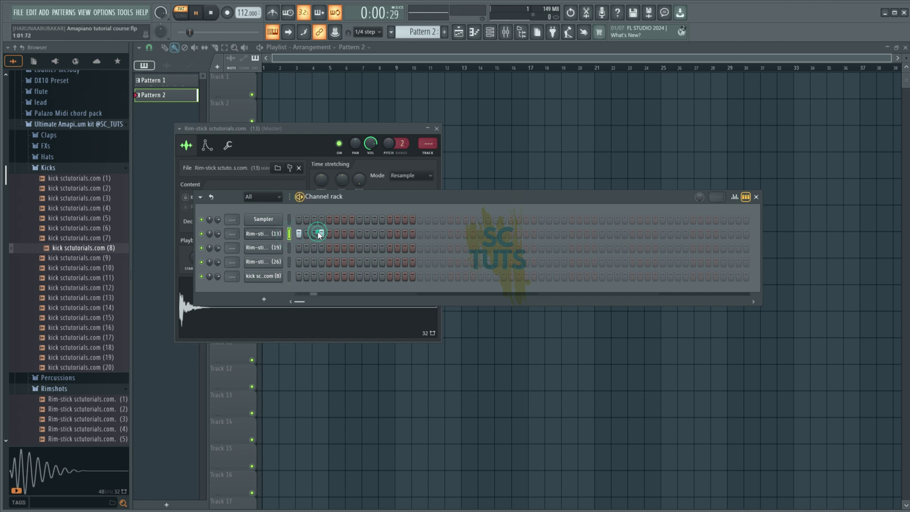
{"action": "key", "text": "space"}
{"action": "left_click", "coordinate": [358, 234]}
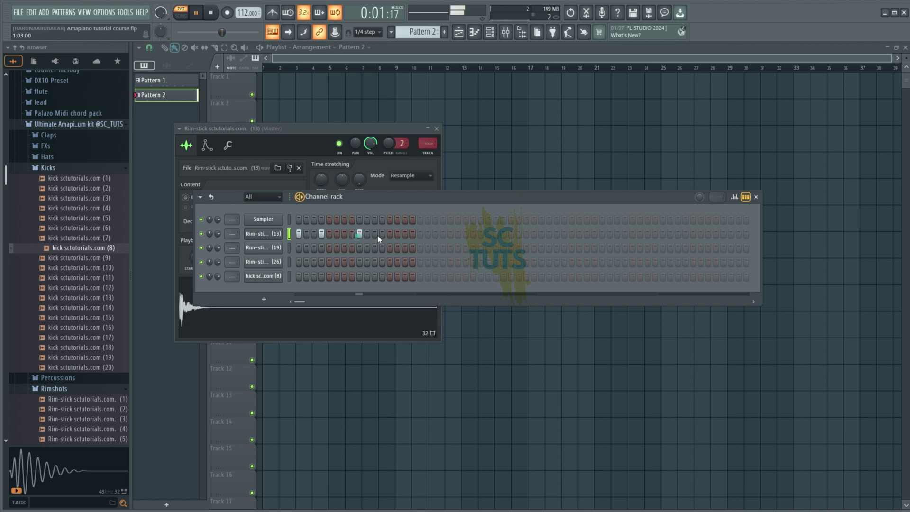
{"action": "key", "text": "space"}
{"action": "left_click", "coordinate": [390, 233]}
{"action": "key", "text": "space"}
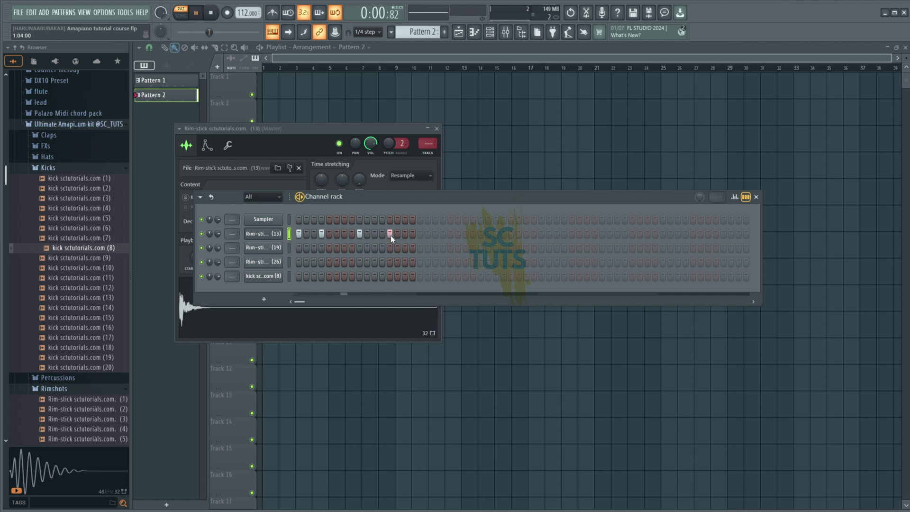
{"action": "key", "text": "space"}
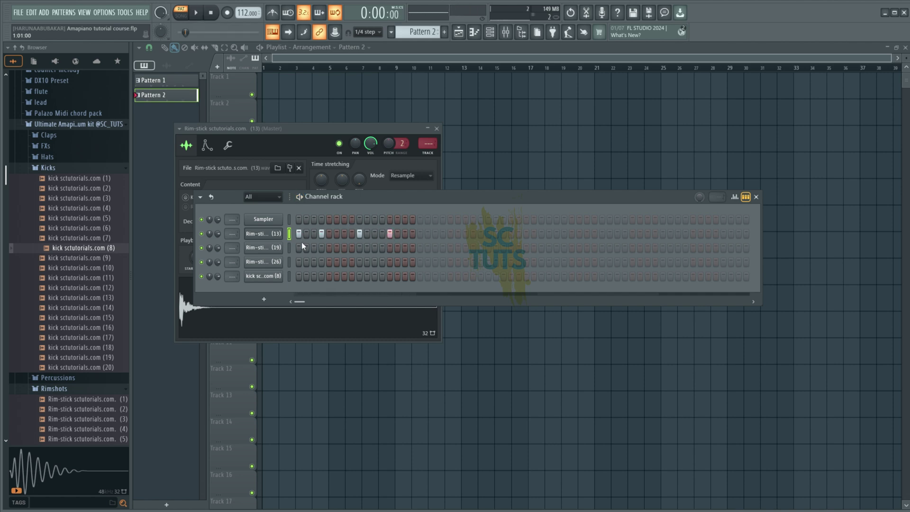
Step: Copy Rim-stick (13)'s steps onto the kick row and play the result
{"action": "right_click", "coordinate": [275, 233]}
{"action": "left_click", "coordinate": [396, 245]}
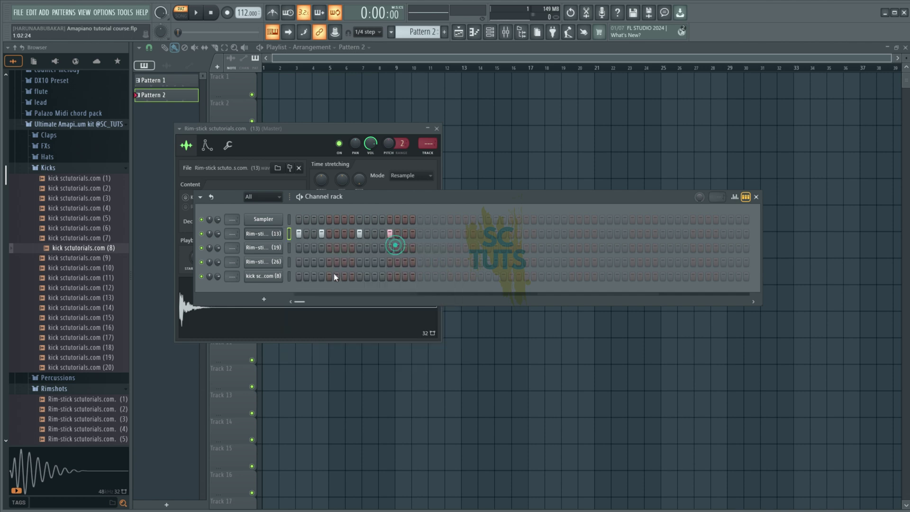
{"action": "right_click", "coordinate": [272, 277]}
{"action": "left_click", "coordinate": [381, 292]}
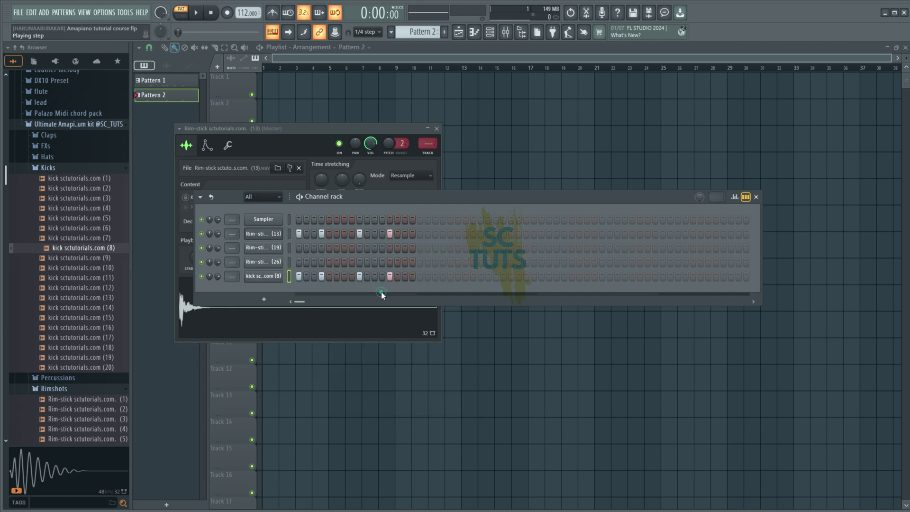
{"action": "key", "text": "space"}
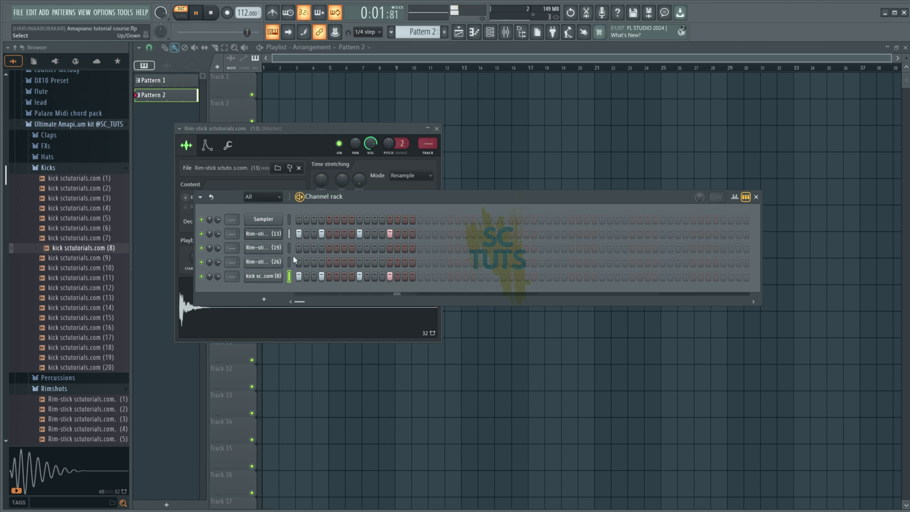
{"action": "key", "text": "space"}
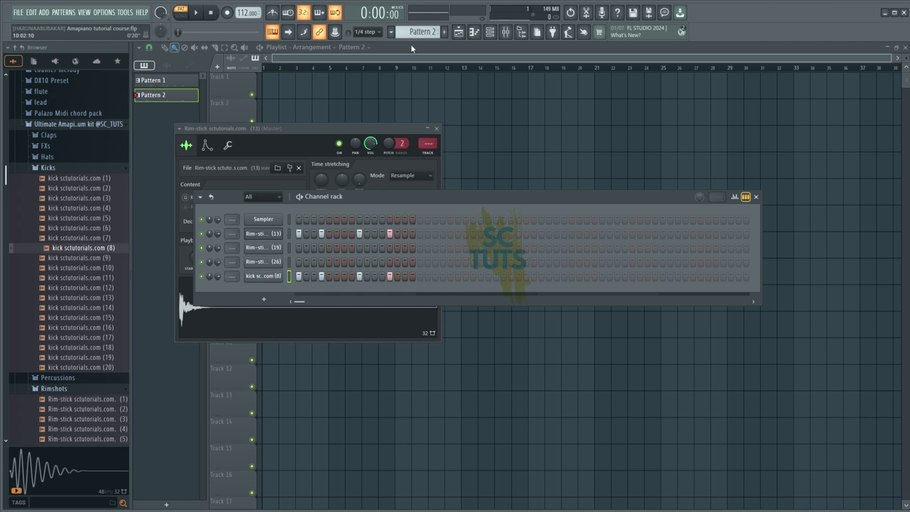
Step: From the Percussions folder, audition samples and load perc (96) and perc (100) as channels
{"action": "scroll", "coordinate": [412, 34], "scroll_direction": "up", "scroll_amount": 1}
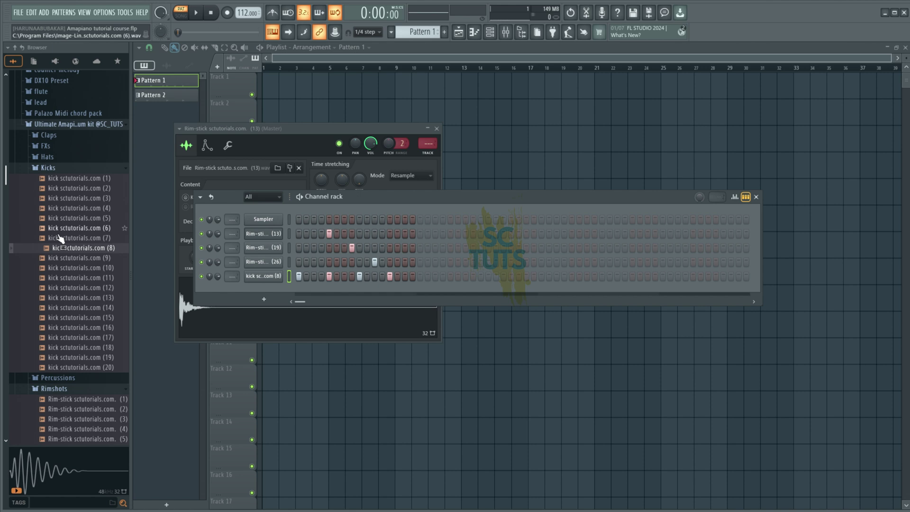
{"action": "left_click", "coordinate": [71, 377]}
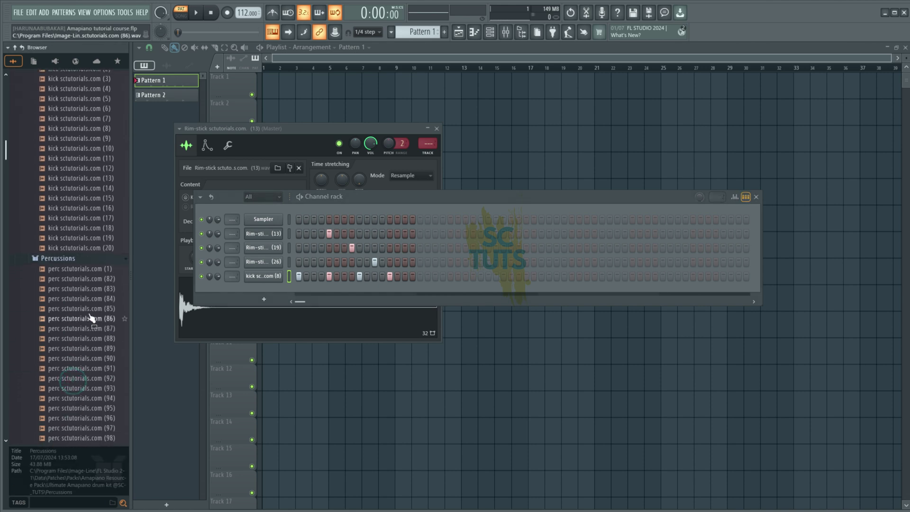
{"action": "left_click", "coordinate": [74, 299]}
{"action": "scroll", "coordinate": [71, 335], "scroll_direction": "down", "scroll_amount": 6}
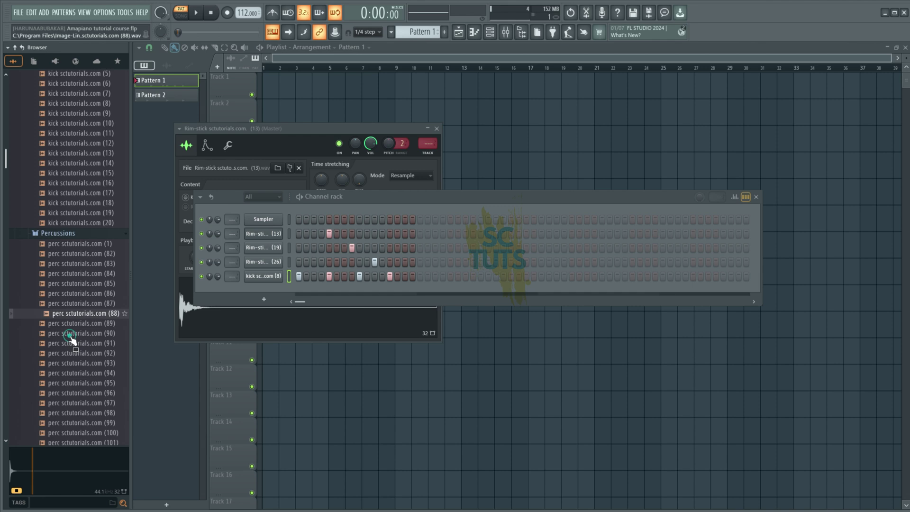
{"action": "left_click", "coordinate": [88, 239]}
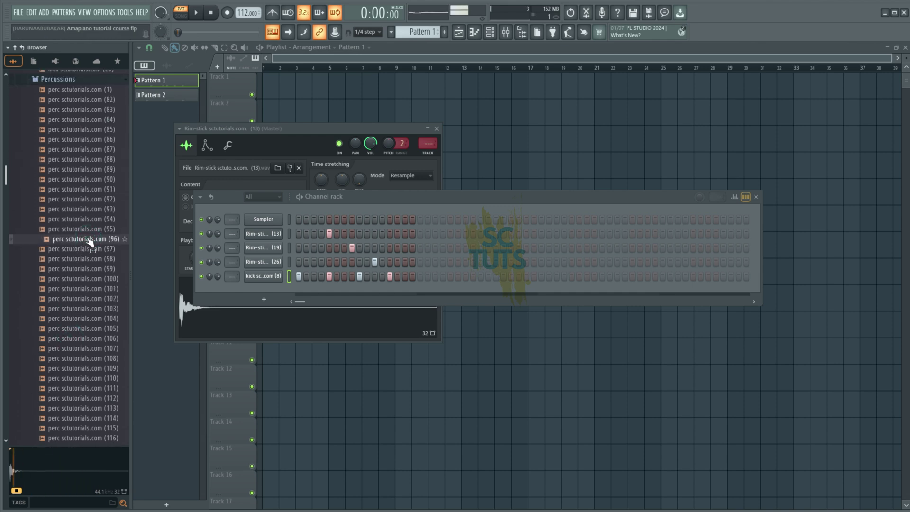
{"action": "left_click_drag", "start_coordinate": [88, 238], "coordinate": [219, 289]}
{"action": "left_click", "coordinate": [85, 288]}
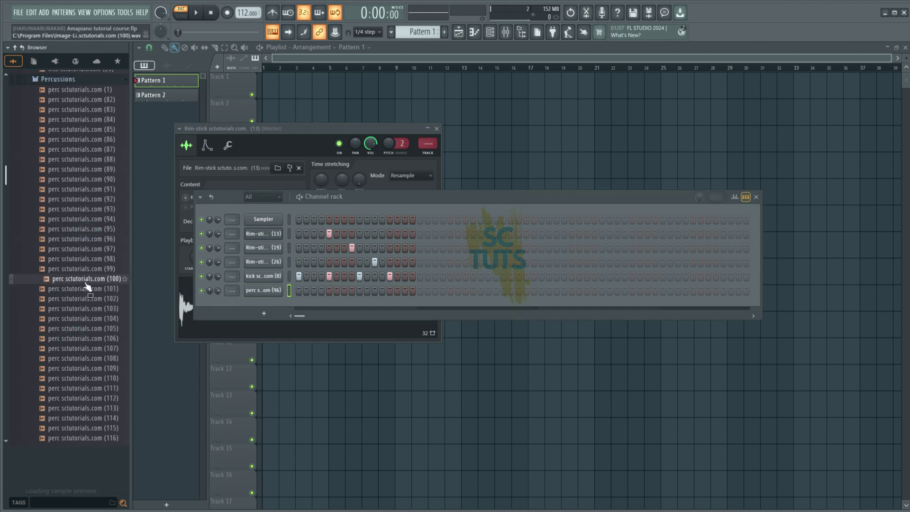
{"action": "left_click", "coordinate": [80, 279]}
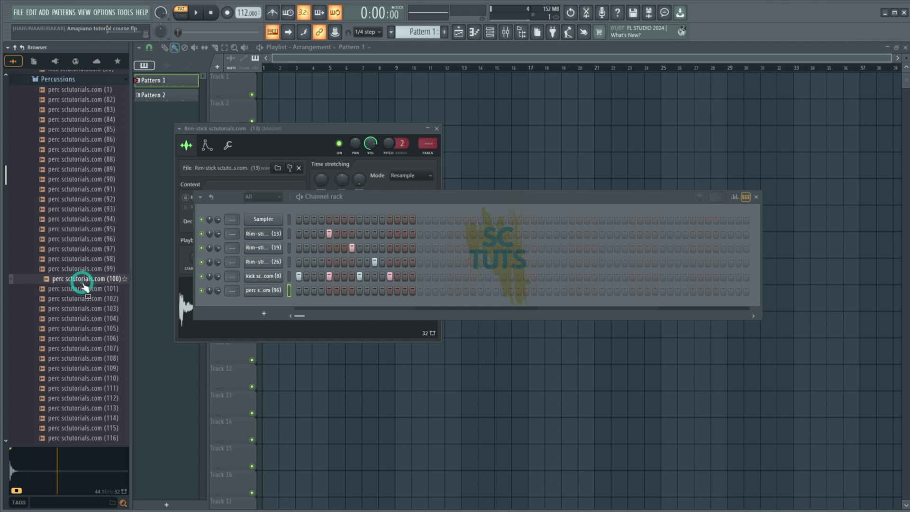
{"action": "left_click_drag", "start_coordinate": [81, 280], "coordinate": [239, 313]}
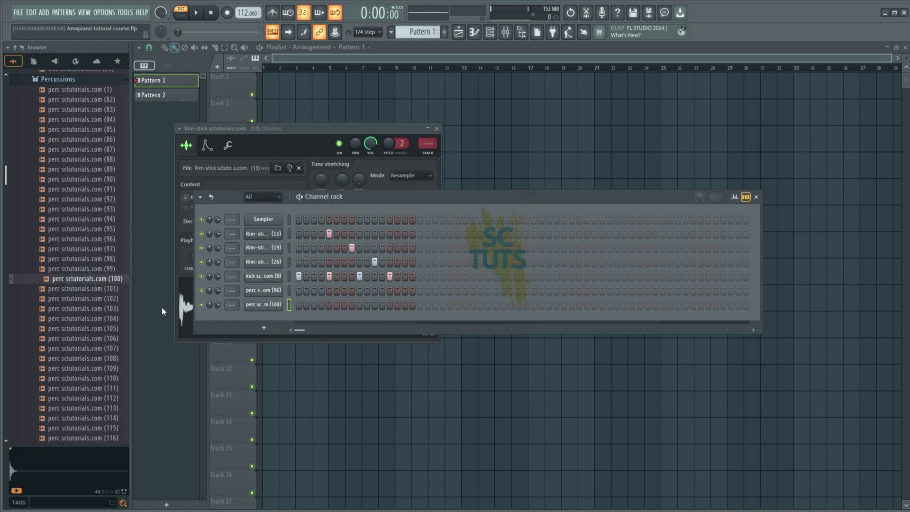
Step: Review the perc (96) and perc (100) Sampler settings, ending on perc (100)'s volume envelope, behind the Channel rack
{"action": "left_click", "coordinate": [277, 292]}
{"action": "left_click", "coordinate": [190, 108]}
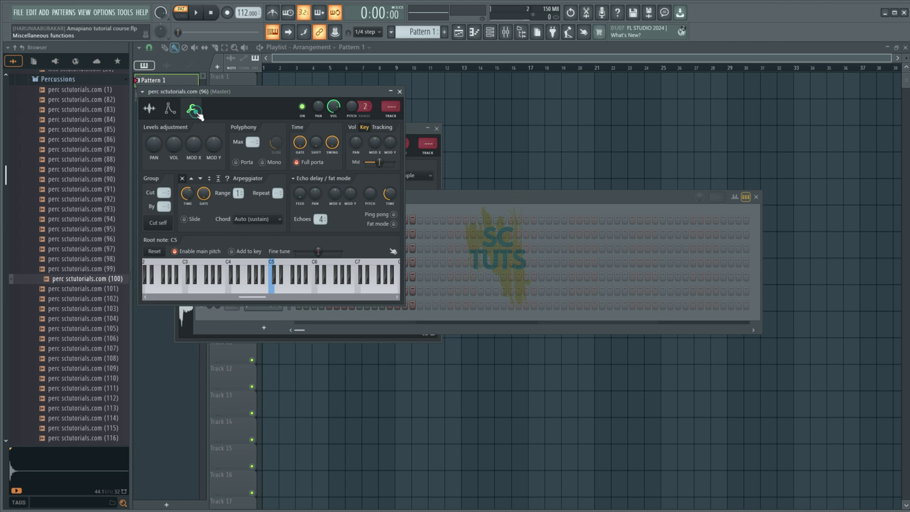
{"action": "left_click", "coordinate": [257, 309]}
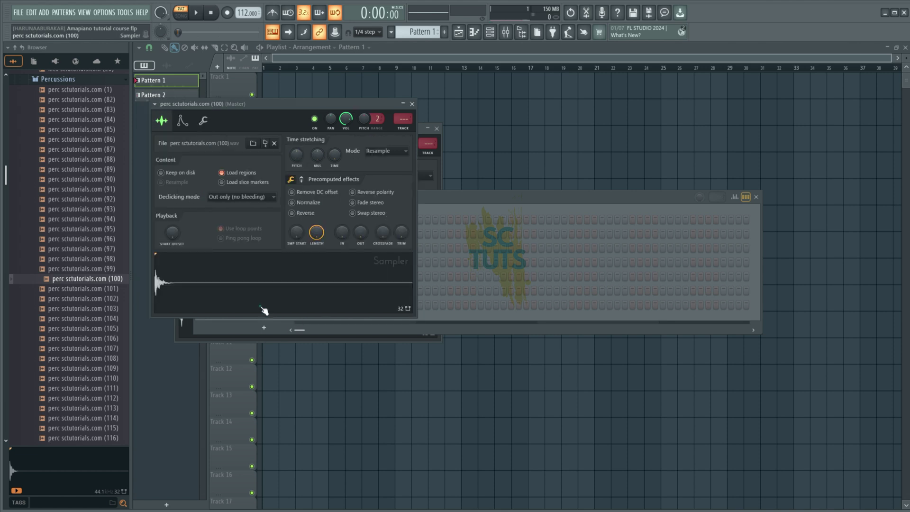
{"action": "left_click", "coordinate": [182, 121]}
{"action": "left_click", "coordinate": [203, 123]}
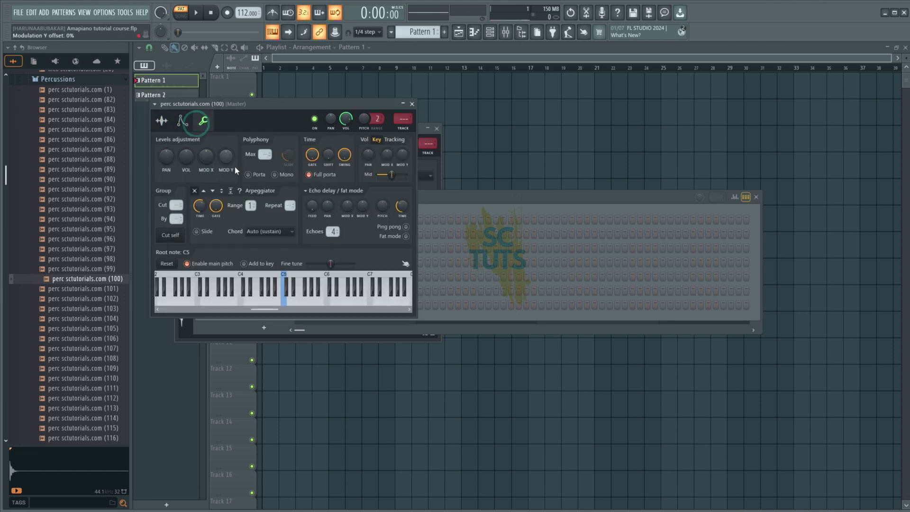
{"action": "left_click", "coordinate": [182, 121]}
{"action": "left_click", "coordinate": [473, 211]}
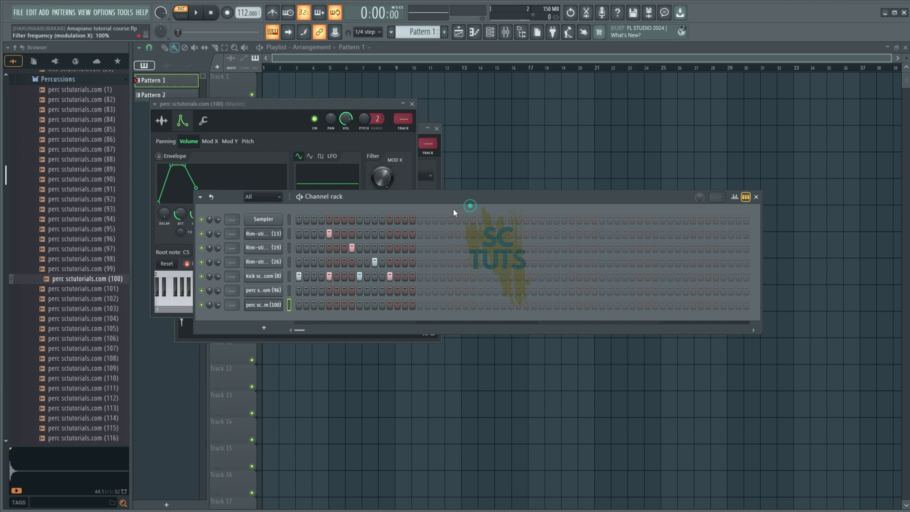
Step: Program perc (96) hits on steps 3 and 9 plus another, auditioning Pattern 1 while adjusting
{"action": "left_click", "coordinate": [314, 291]}
{"action": "key", "text": "space"}
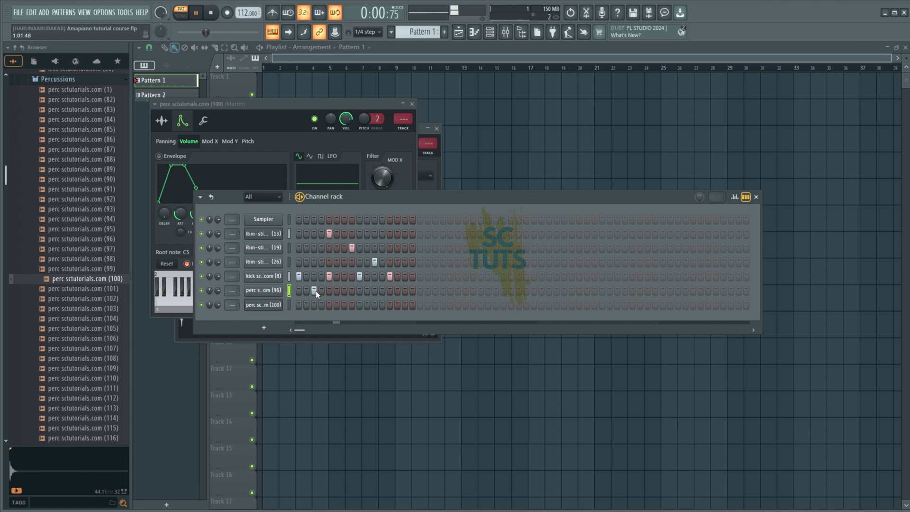
{"action": "left_click", "coordinate": [359, 292]}
{"action": "key", "text": "space"}
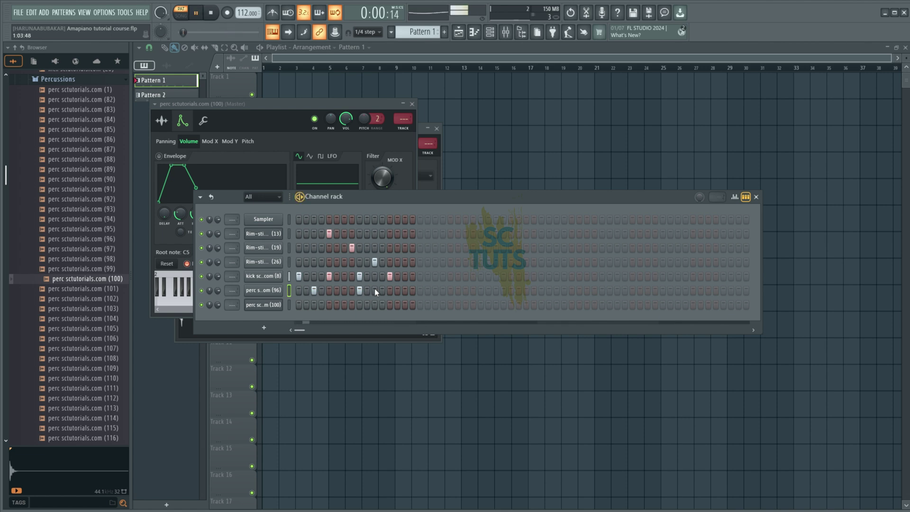
{"action": "left_click", "coordinate": [344, 290]}
{"action": "key", "text": "space"}
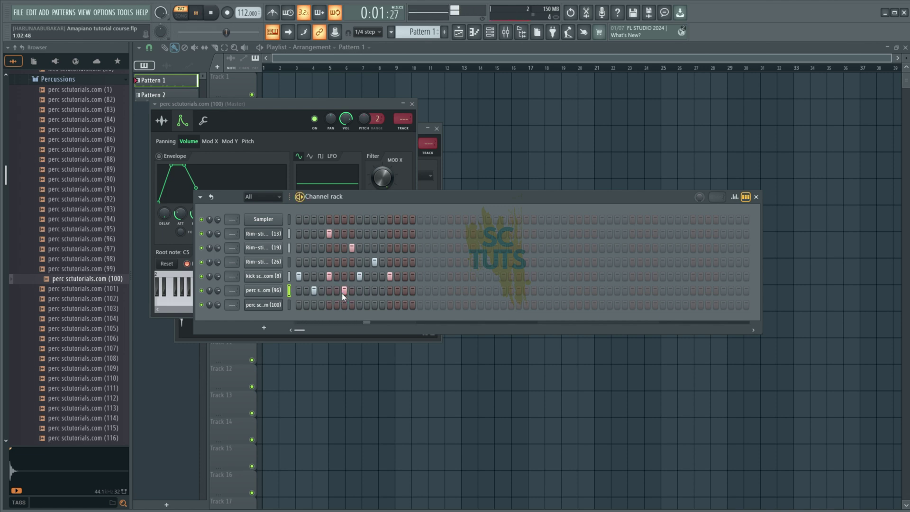
{"action": "left_click", "coordinate": [344, 290]}
{"action": "key", "text": "space"}
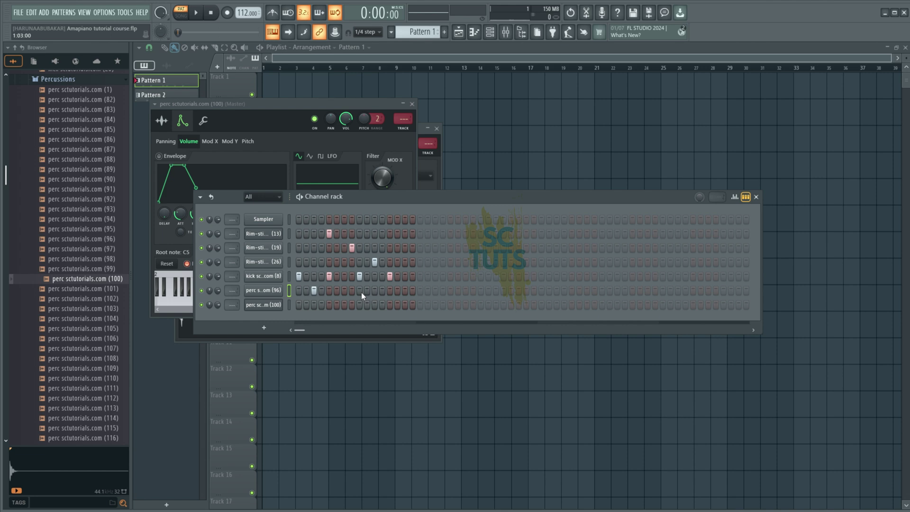
{"action": "left_click", "coordinate": [361, 292]}
{"action": "key", "text": "space"}
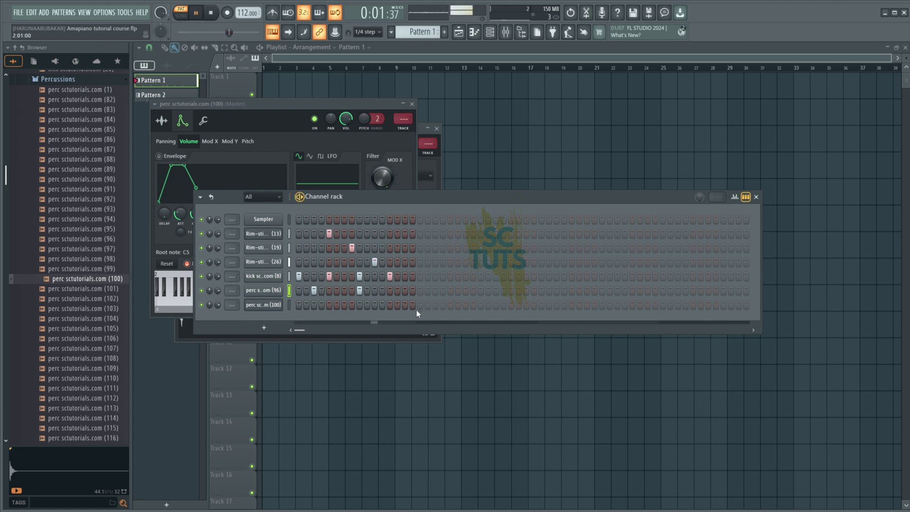
{"action": "key", "text": "space"}
Step: Add one perc (100) hit and shift it late toward the end of the bar
{"action": "left_click", "coordinate": [289, 306]}
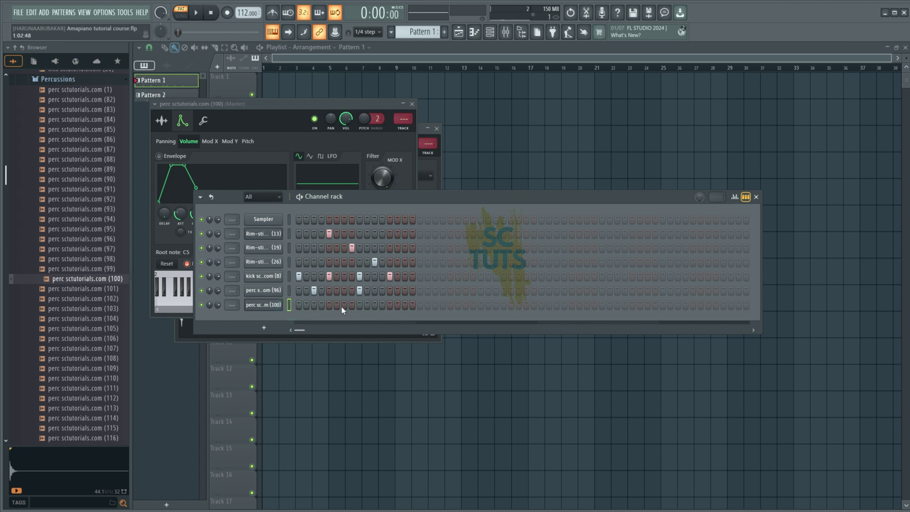
{"action": "left_click", "coordinate": [373, 306]}
{"action": "key", "text": "space"}
{"action": "left_click", "coordinate": [376, 308]}
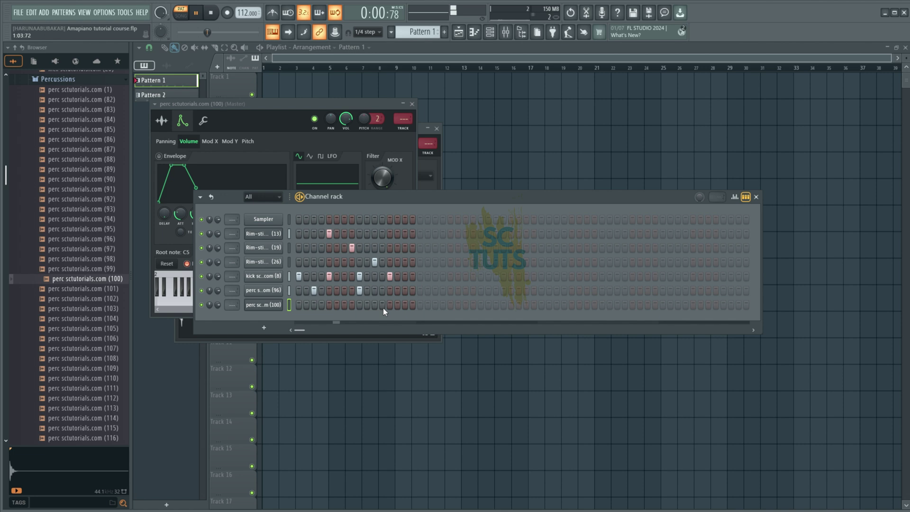
{"action": "left_click", "coordinate": [383, 307]}
{"action": "left_click", "coordinate": [383, 307]}
{"action": "left_click", "coordinate": [405, 306]}
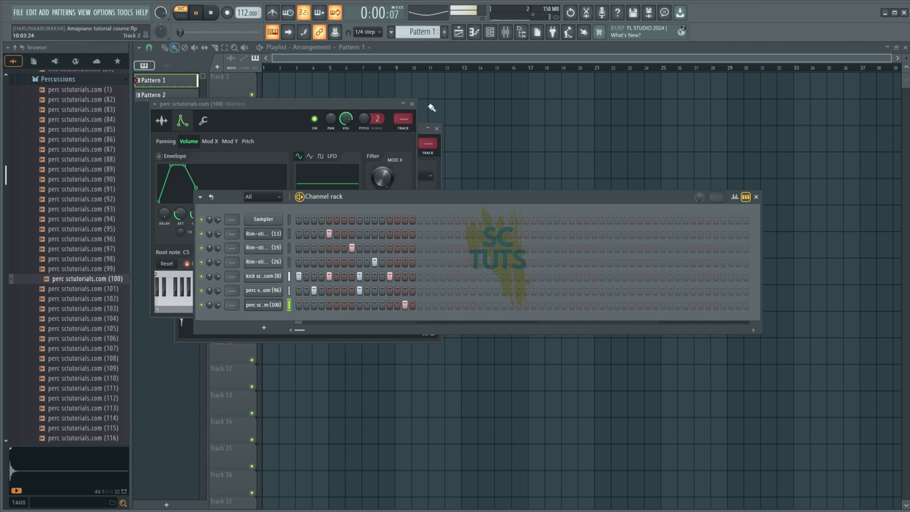
{"action": "key", "text": "space"}
Step: In Pattern 2, add perc (96) hits on steps 3 and 7 and a perc (100) hit on step 11
{"action": "scroll", "coordinate": [421, 30], "scroll_direction": "down", "scroll_amount": 1}
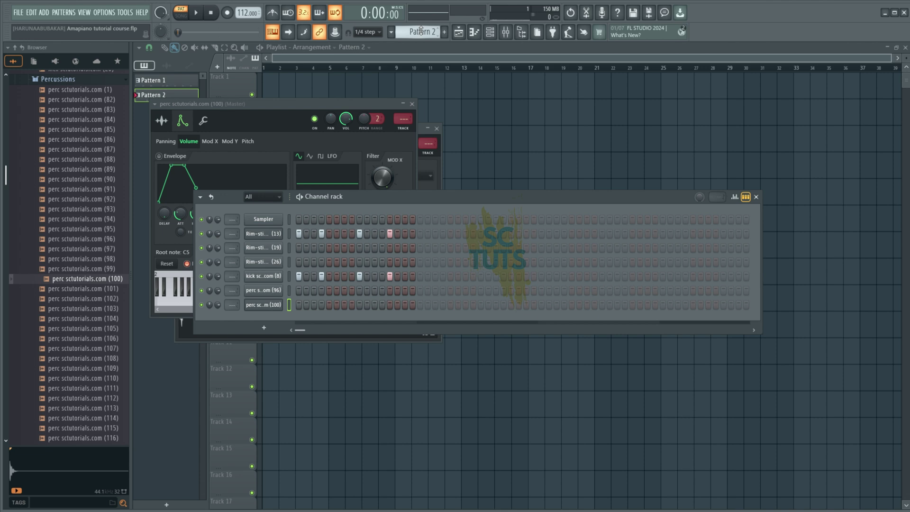
{"action": "left_click", "coordinate": [289, 293]}
{"action": "key", "text": "space"}
{"action": "left_click", "coordinate": [312, 290]}
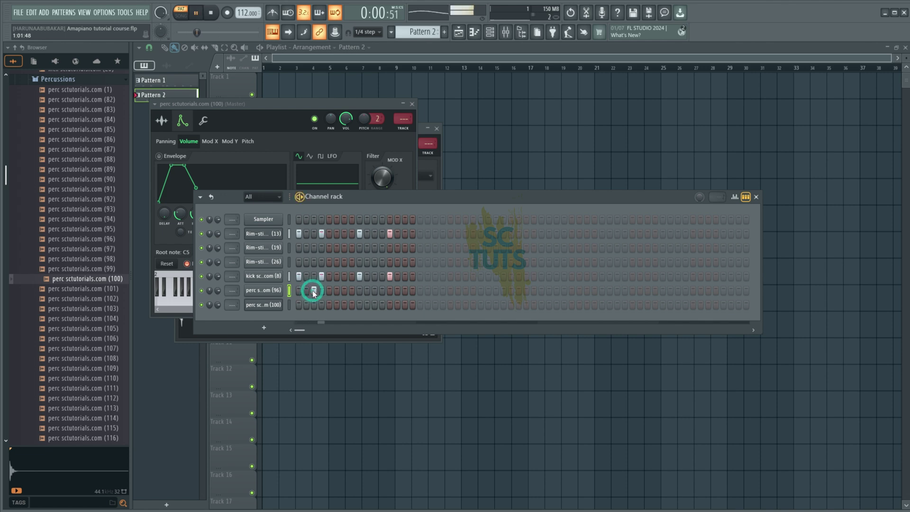
{"action": "left_click", "coordinate": [344, 290]}
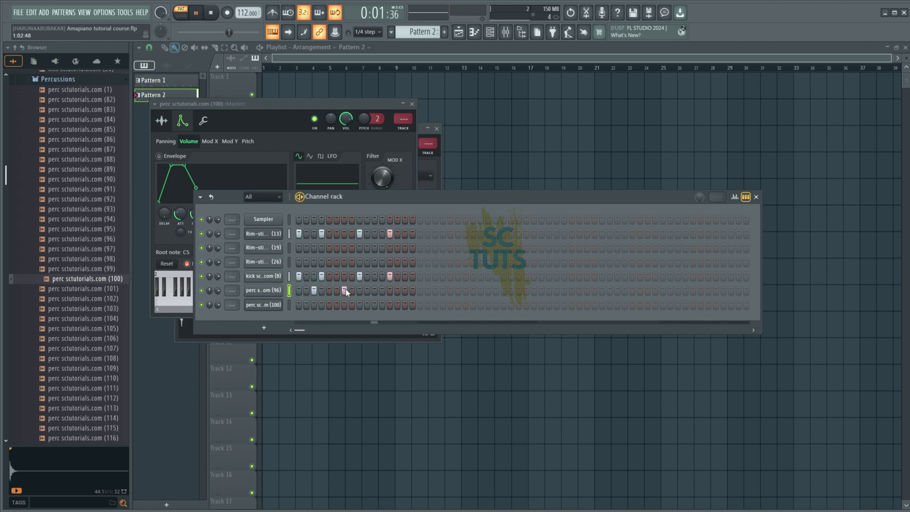
{"action": "left_click", "coordinate": [381, 306]}
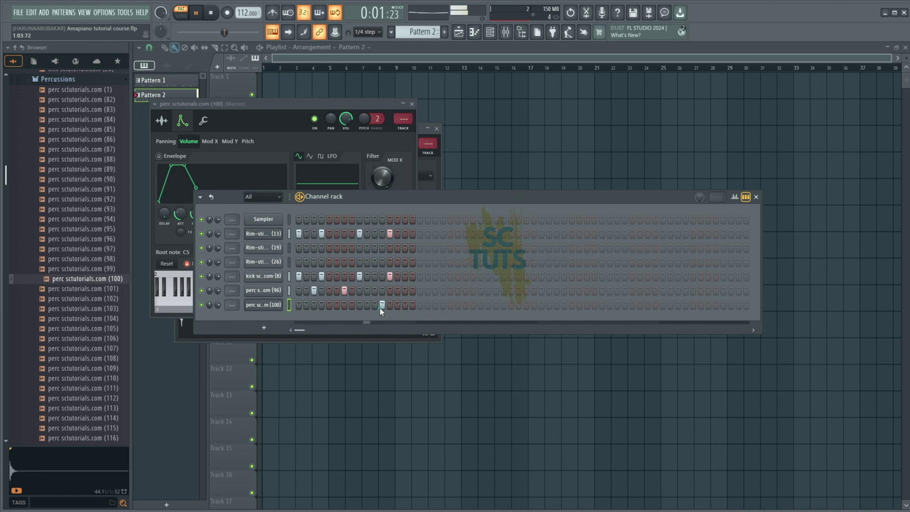
{"action": "left_click", "coordinate": [380, 308]}
{"action": "left_click", "coordinate": [374, 305]}
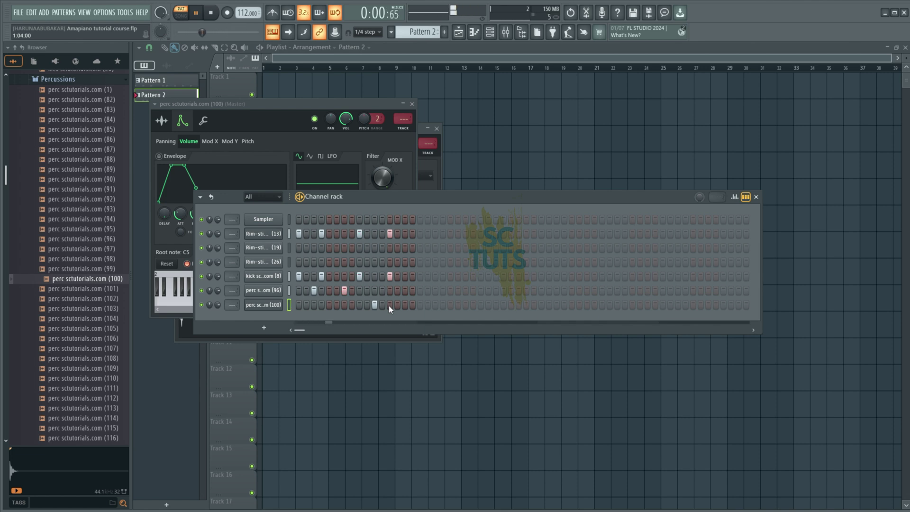
{"action": "key", "text": "space"}
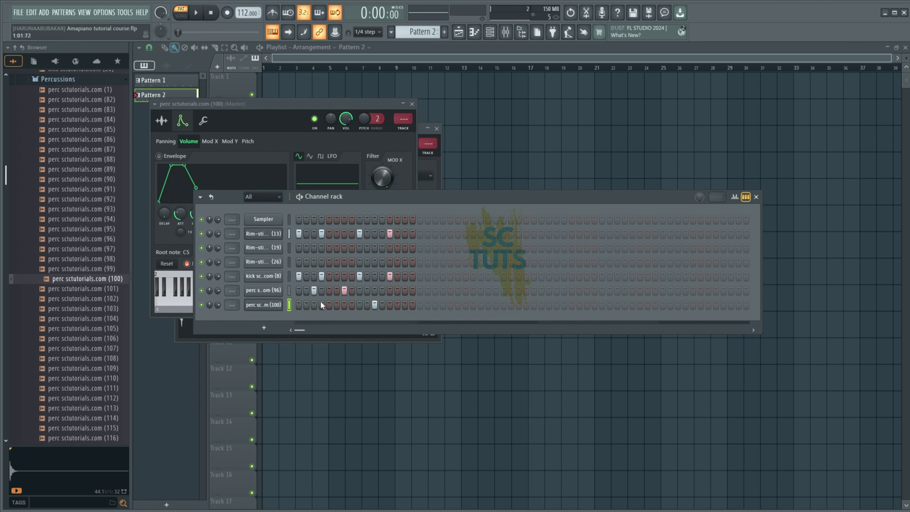
Step: Move the step 7 hit to perc (100), drop its step 11 hit, and add perc (96) on step 9
{"action": "left_click", "coordinate": [344, 290]}
{"action": "left_click", "coordinate": [344, 304]}
{"action": "left_click", "coordinate": [374, 304]}
{"action": "key", "text": "space"}
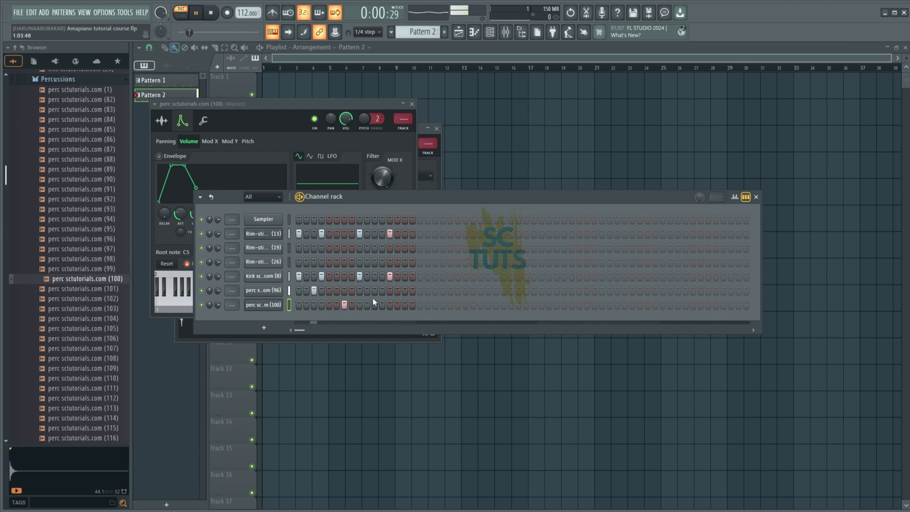
{"action": "left_click", "coordinate": [374, 291]}
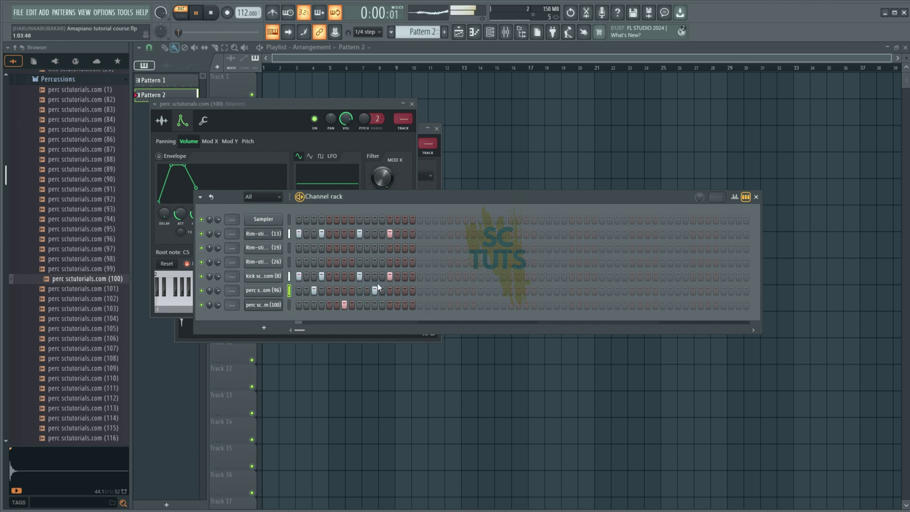
{"action": "key", "text": "space"}
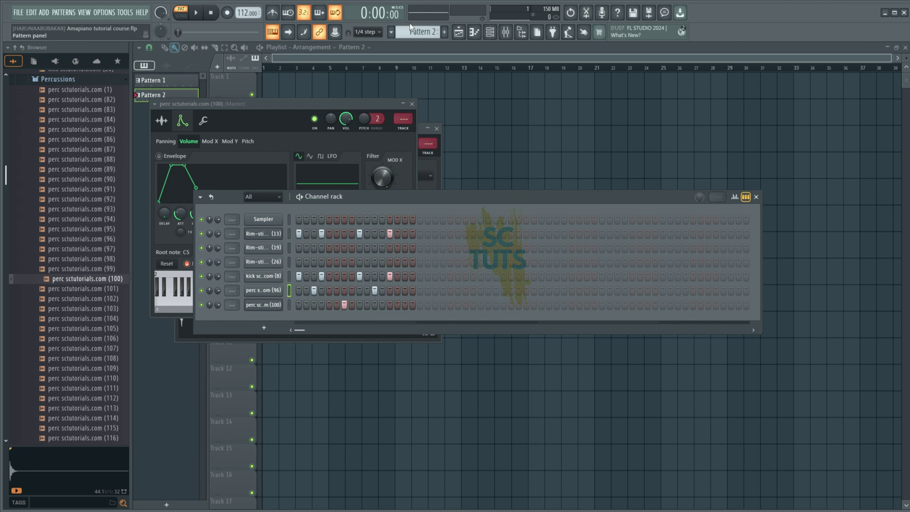
Step: Play Pattern 1 briefly for comparison
{"action": "scroll", "coordinate": [420, 32], "scroll_direction": "up", "scroll_amount": 1}
{"action": "key", "text": "space"}
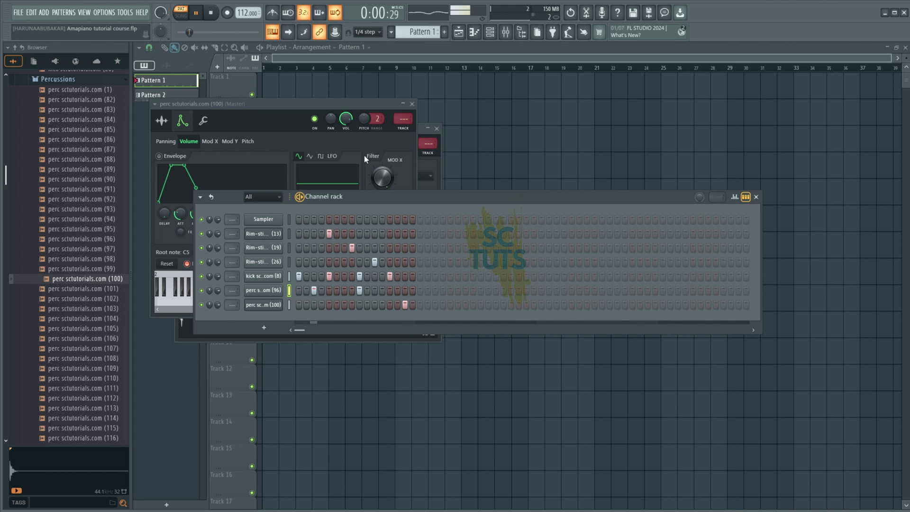
{"action": "key", "text": "space"}
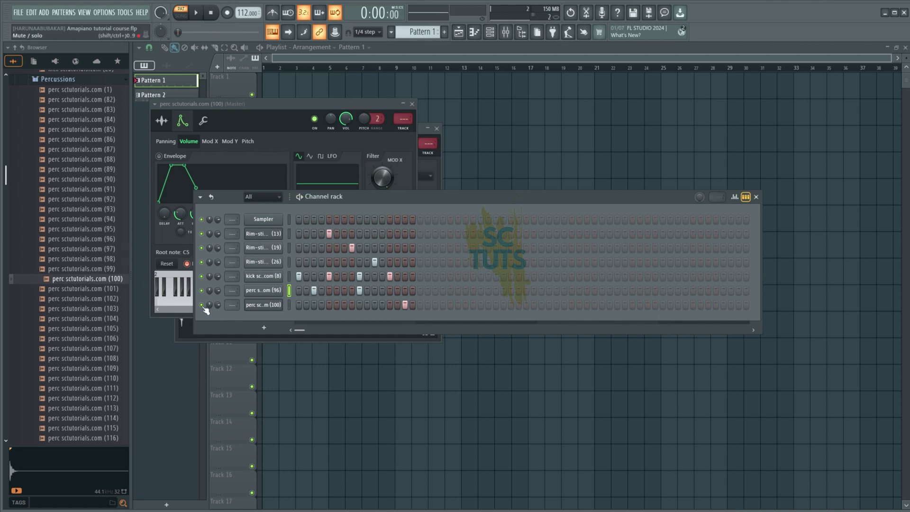
Step: Audition snares (2) to (5) in the Snares folder and drag snare sctutorials.com (7) into the Channel rack
{"action": "scroll", "coordinate": [95, 353], "scroll_direction": "down", "scroll_amount": 20}
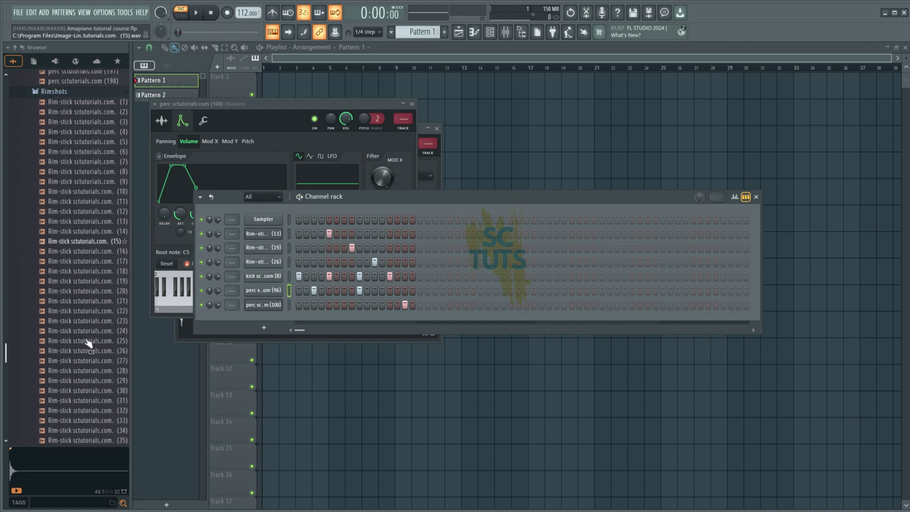
{"action": "scroll", "coordinate": [89, 342], "scroll_direction": "down", "scroll_amount": 9}
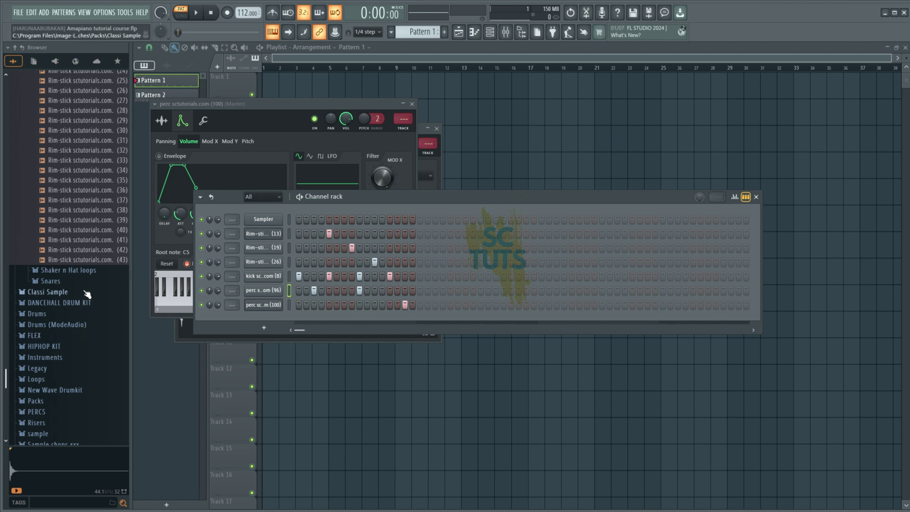
{"action": "left_click", "coordinate": [88, 283]}
{"action": "left_click_drag", "start_coordinate": [75, 302], "coordinate": [74, 307]}
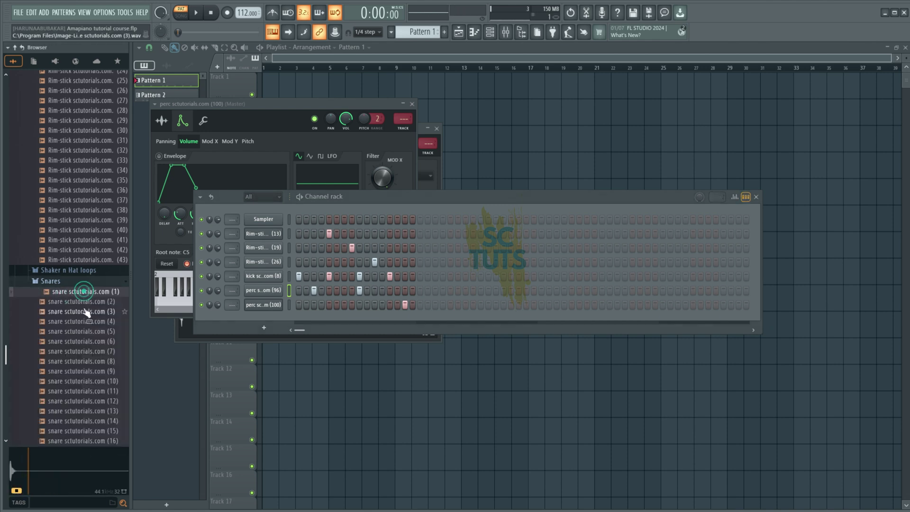
{"action": "left_click", "coordinate": [86, 310]}
{"action": "left_click", "coordinate": [85, 321]}
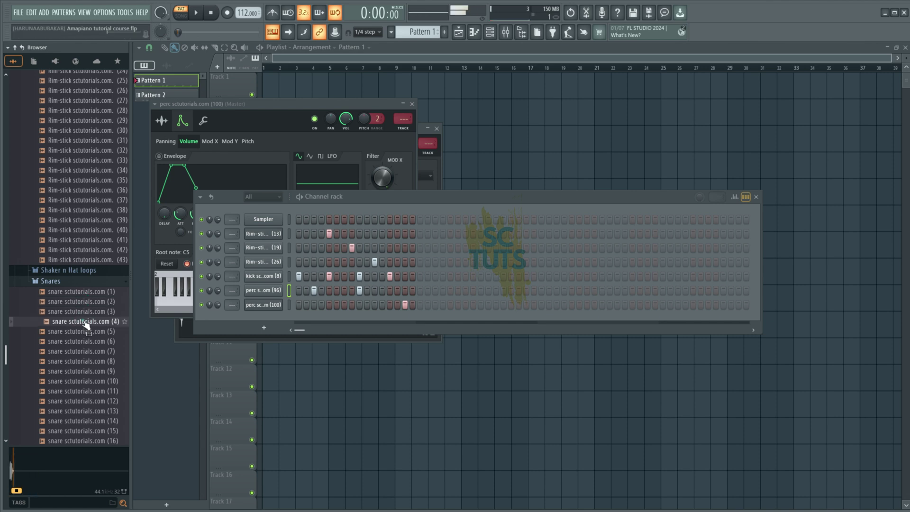
{"action": "left_click", "coordinate": [85, 332]}
{"action": "left_click", "coordinate": [85, 332]}
{"action": "left_click", "coordinate": [86, 334]}
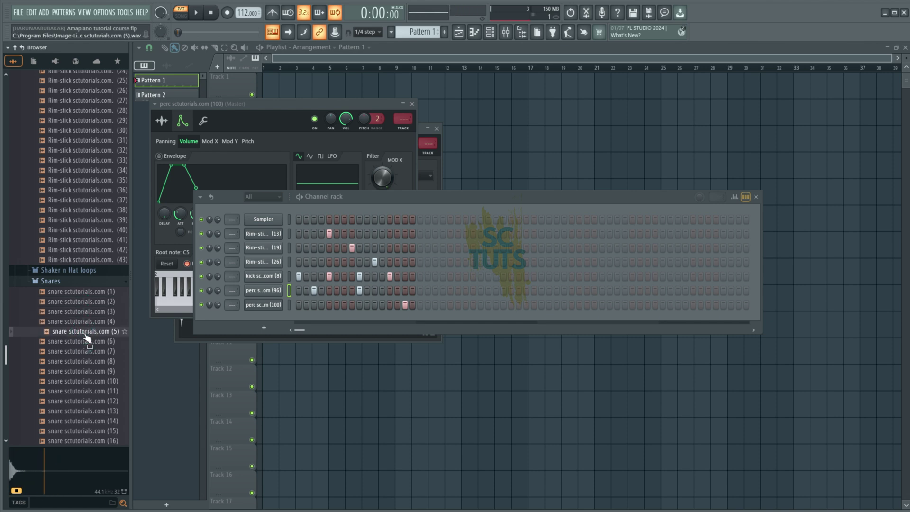
{"action": "left_click_drag", "start_coordinate": [80, 351], "coordinate": [263, 327]}
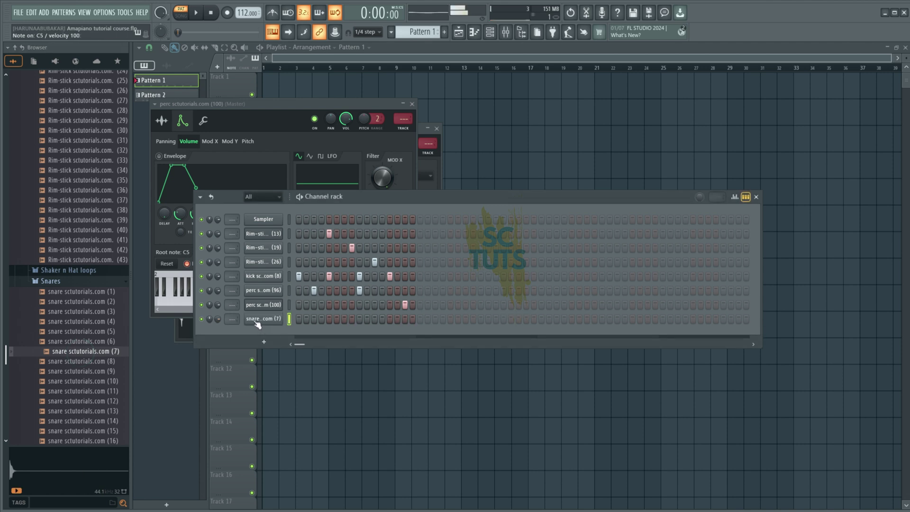
Step: Check the new snare channel's level, pitch and waveform Sampler settings
{"action": "left_click", "coordinate": [255, 318]}
{"action": "left_click", "coordinate": [216, 133]}
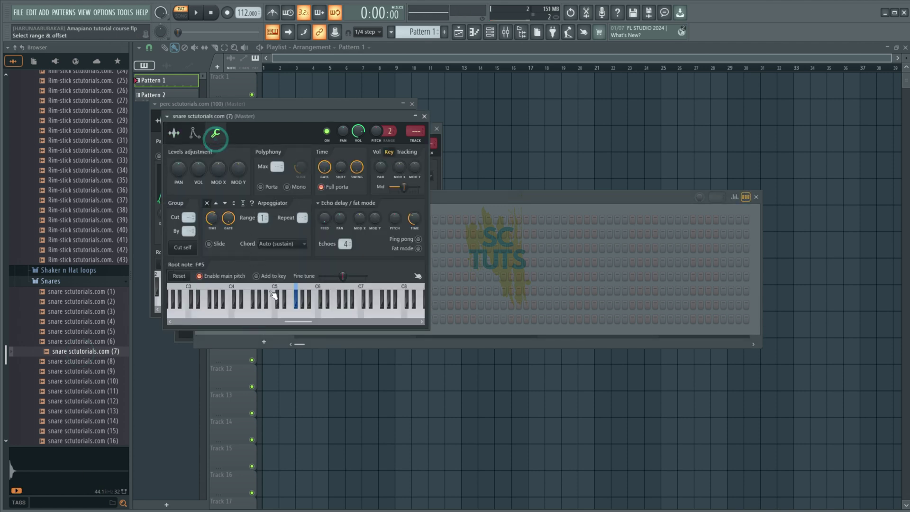
{"action": "left_click", "coordinate": [175, 138]}
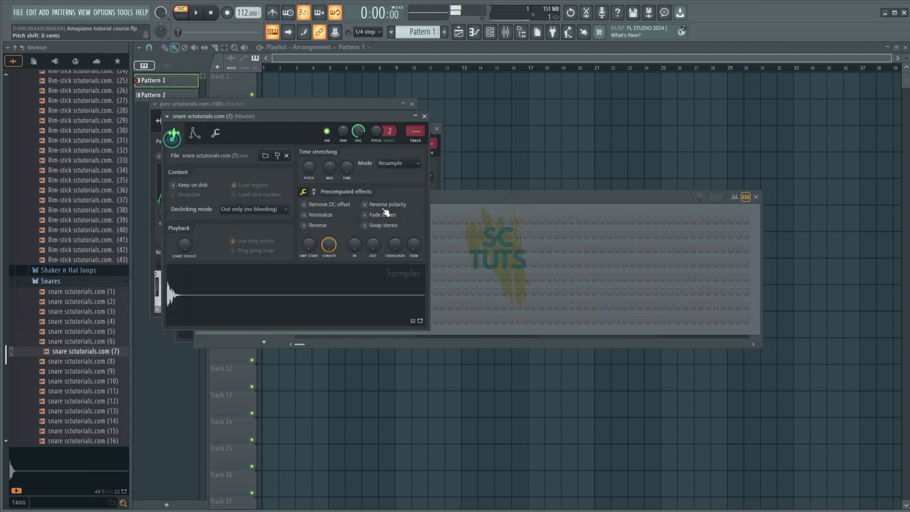
{"action": "left_click", "coordinate": [478, 205]}
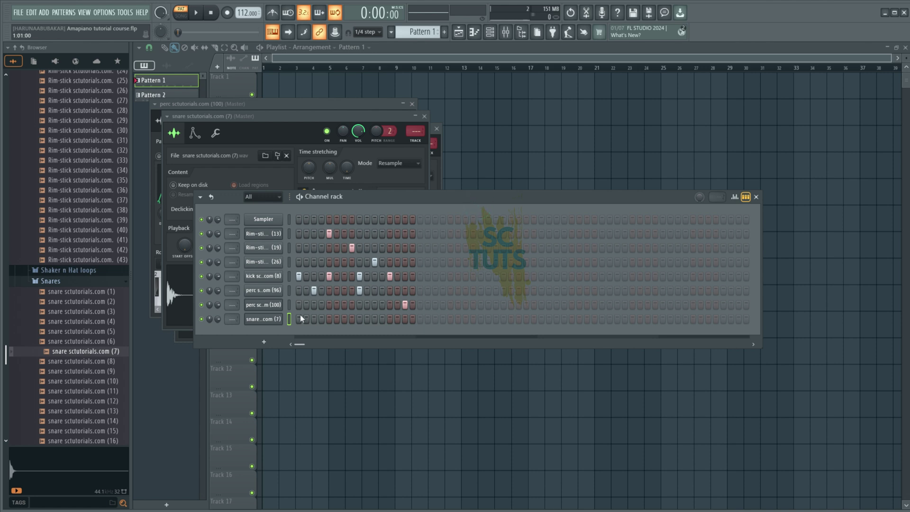
Step: Add snare hits on steps 5, 8 and 11 and lower its channel volume to 69%
{"action": "left_click", "coordinate": [329, 321]}
{"action": "left_click", "coordinate": [352, 319]}
{"action": "left_click", "coordinate": [375, 319]}
{"action": "key", "text": "space"}
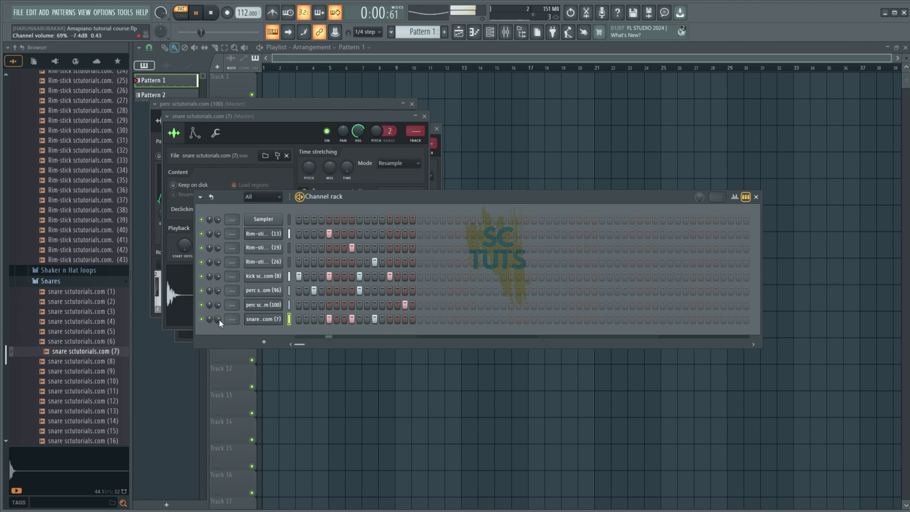
{"action": "left_click", "coordinate": [219, 321]}
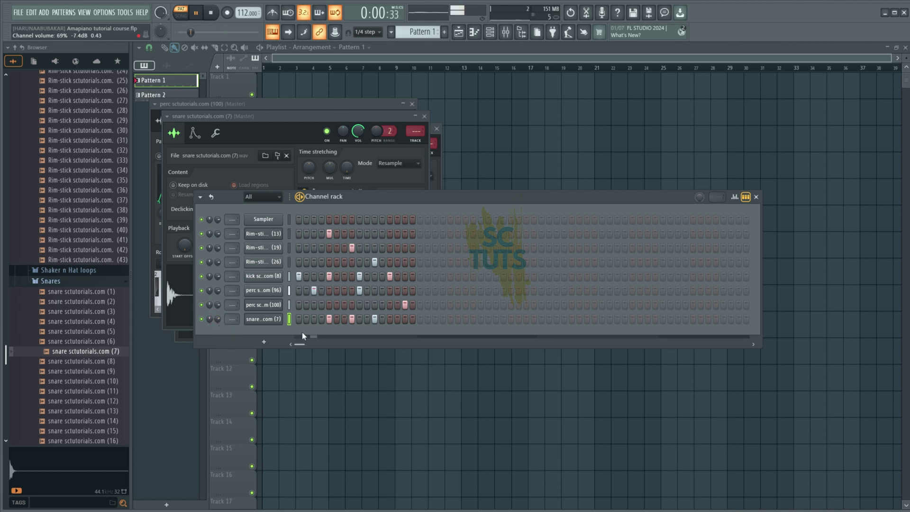
Step: Copy the Rim-stick step pattern into Pattern 2's snare row and play it back
{"action": "key", "text": "space"}
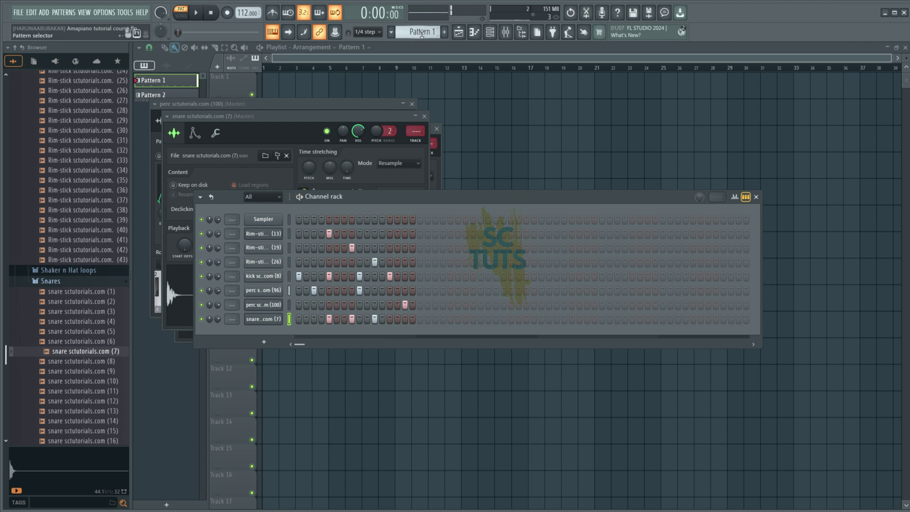
{"action": "scroll", "coordinate": [421, 34], "scroll_direction": "down", "scroll_amount": 1}
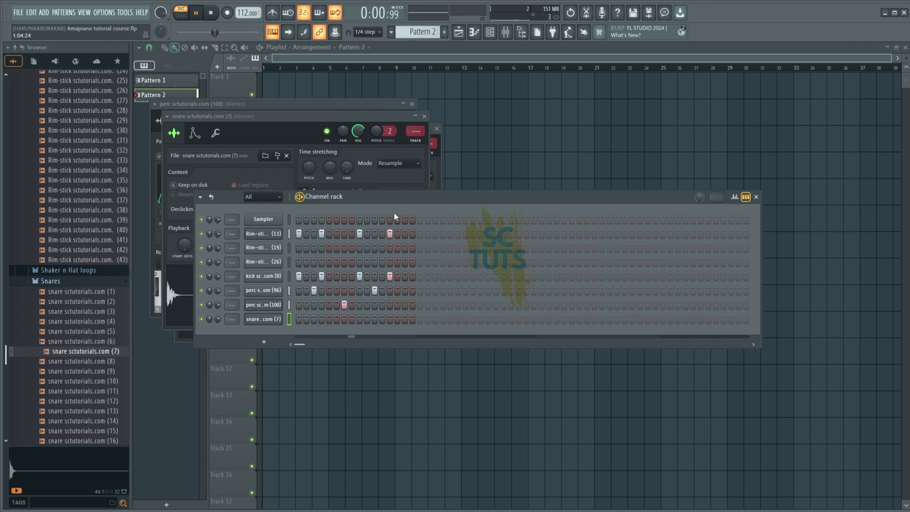
{"action": "right_click", "coordinate": [264, 234]}
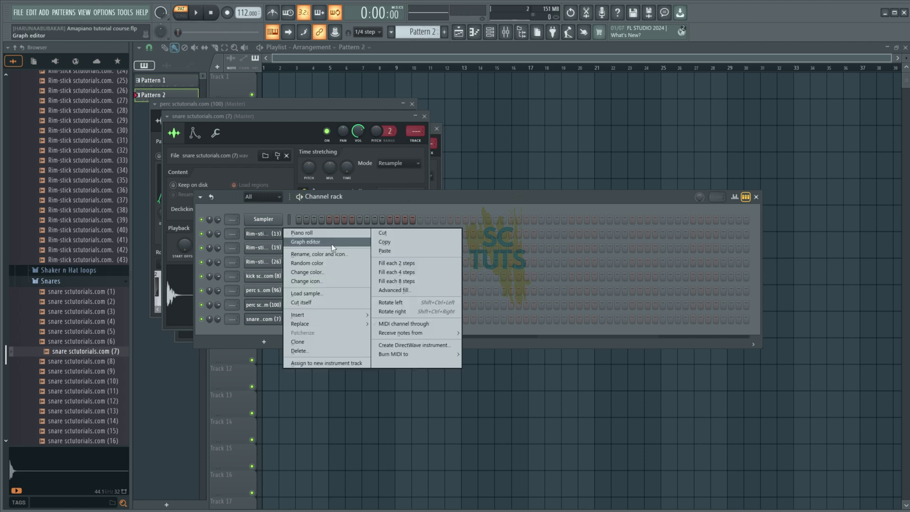
{"action": "left_click", "coordinate": [380, 237]}
{"action": "right_click", "coordinate": [279, 317]}
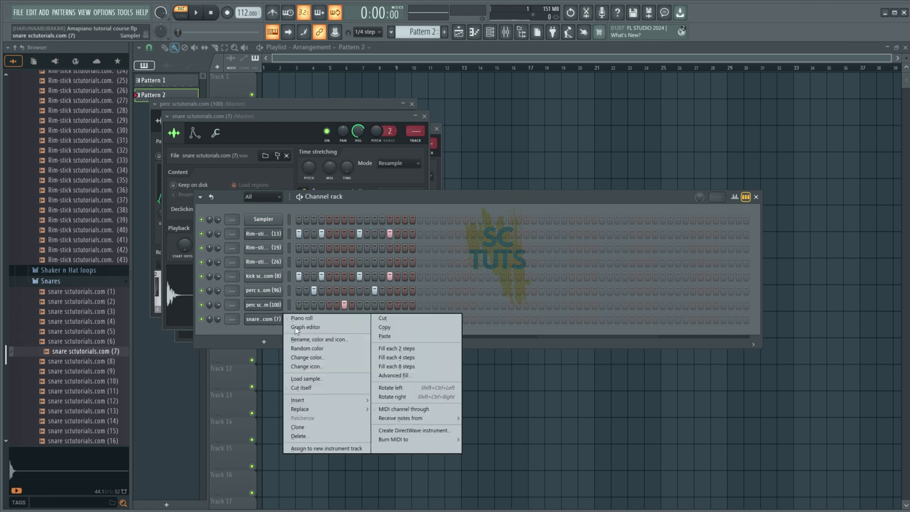
{"action": "left_click", "coordinate": [383, 337]}
{"action": "key", "text": "space"}
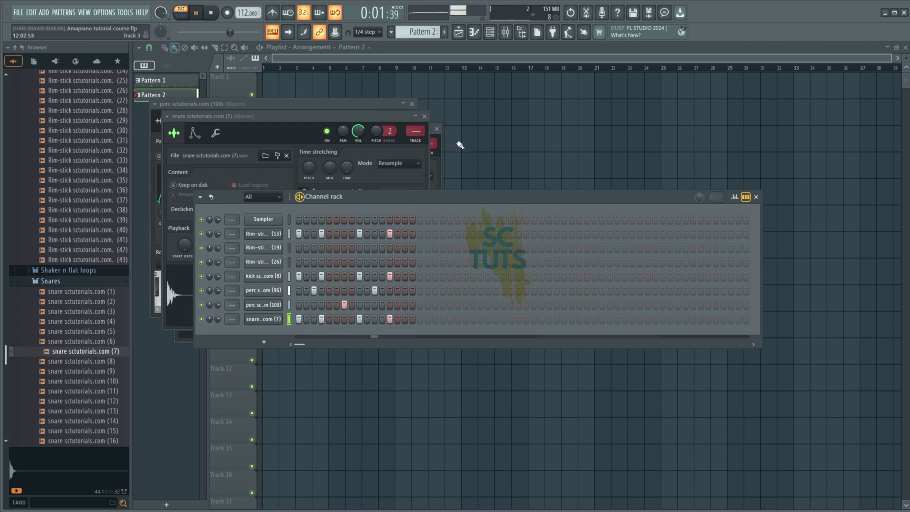
{"action": "scroll", "coordinate": [425, 37], "scroll_direction": "up", "scroll_amount": 1}
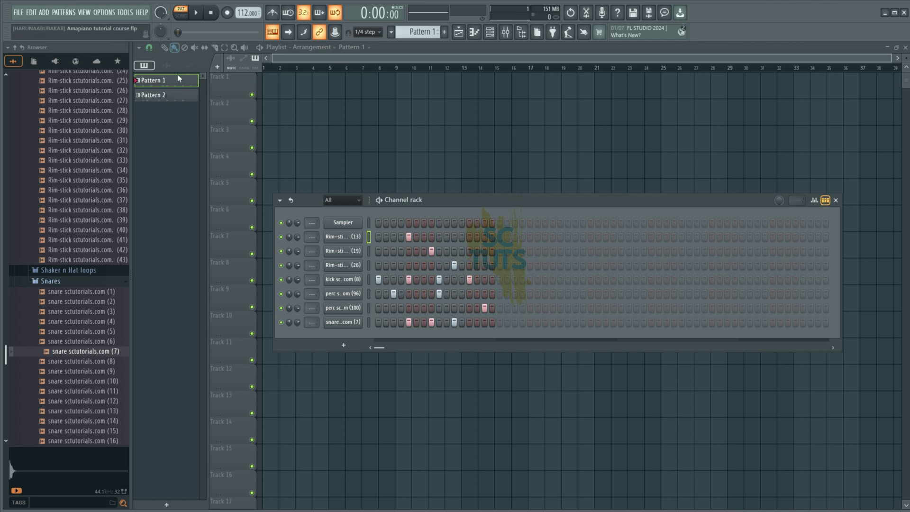
Step: Drop Pattern 1 into the playlist and set the playlist snap to Bar
{"action": "left_click_drag", "start_coordinate": [177, 79], "coordinate": [280, 84]}
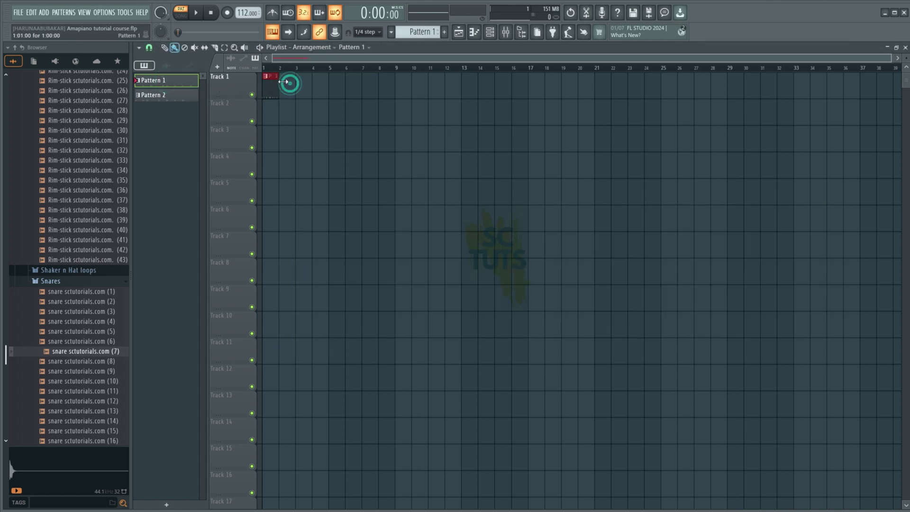
{"action": "left_click", "coordinate": [464, 36]}
{"action": "left_click", "coordinate": [464, 36]}
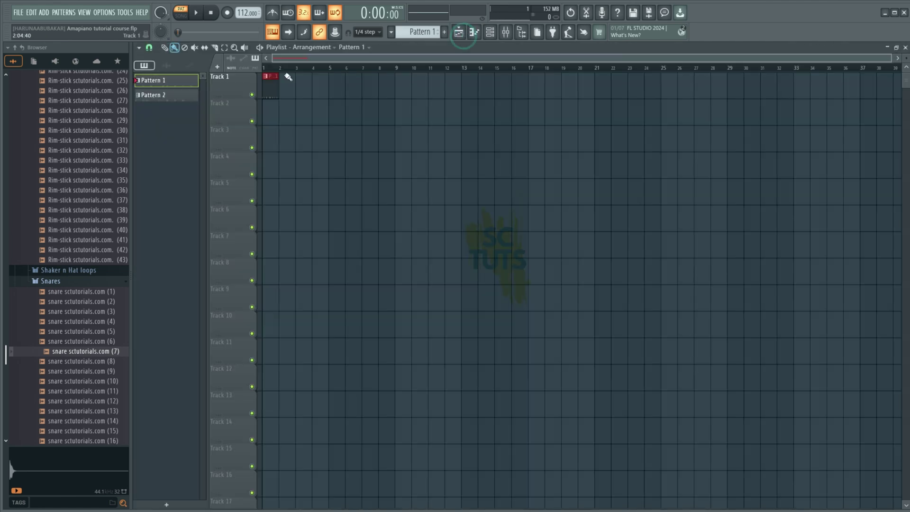
{"action": "left_click", "coordinate": [153, 47]}
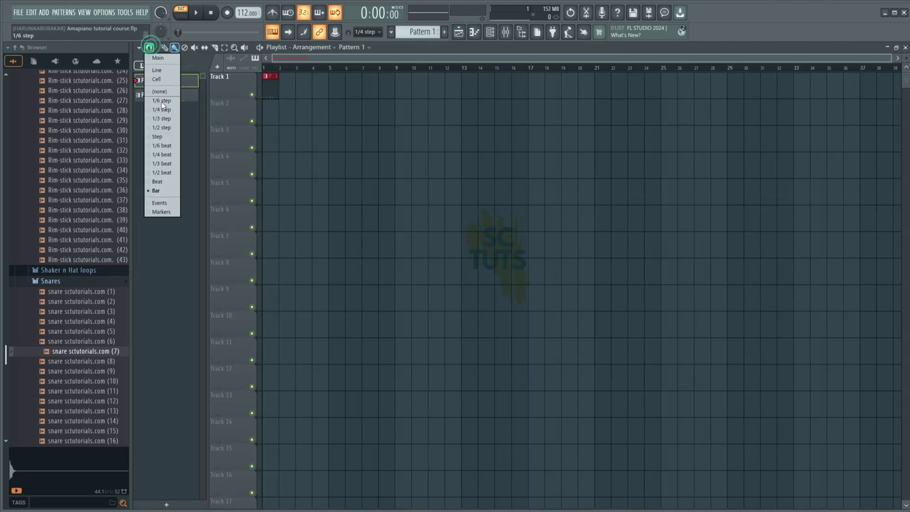
{"action": "left_click", "coordinate": [158, 190]}
{"action": "left_click", "coordinate": [156, 51]}
{"action": "left_click", "coordinate": [156, 191]}
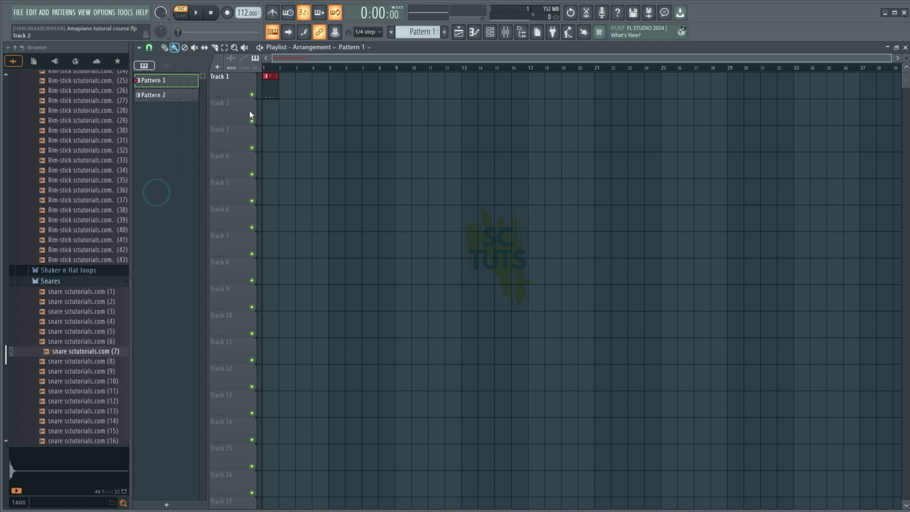
Step: Place Pattern 1 at bar 1 of Track 1 and duplicate it with Ctrl+B to fill bars 2–4
{"action": "scroll", "coordinate": [271, 107], "scroll_direction": "up", "scroll_amount": 4}
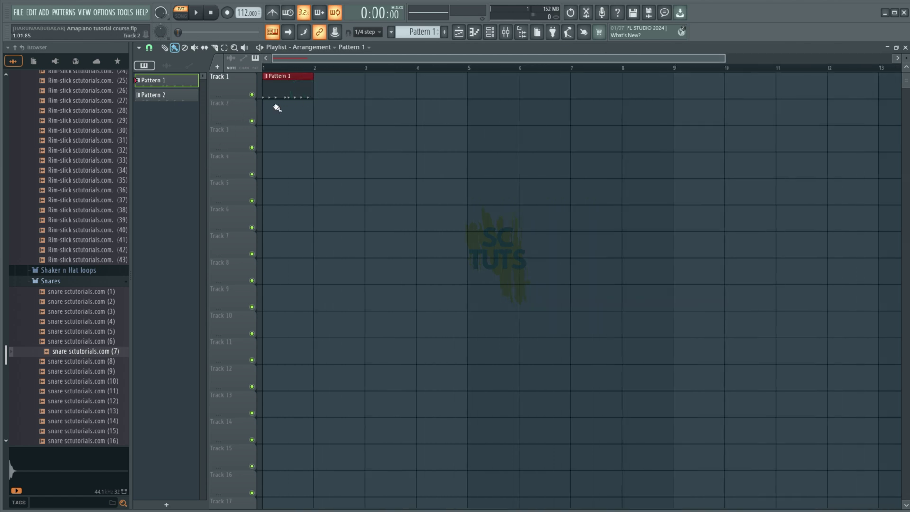
{"action": "right_click", "coordinate": [267, 85]}
{"action": "left_click", "coordinate": [273, 87]}
{"action": "right_click", "coordinate": [294, 91]}
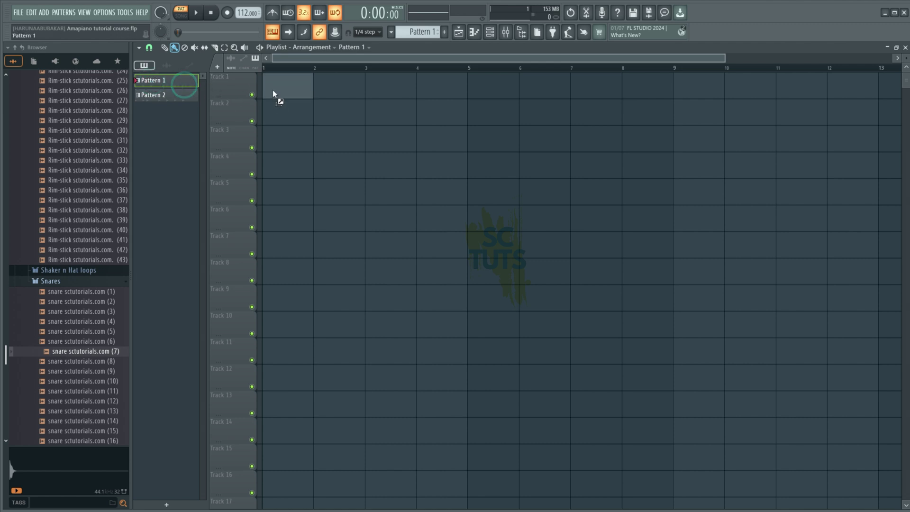
{"action": "left_click", "coordinate": [272, 90]}
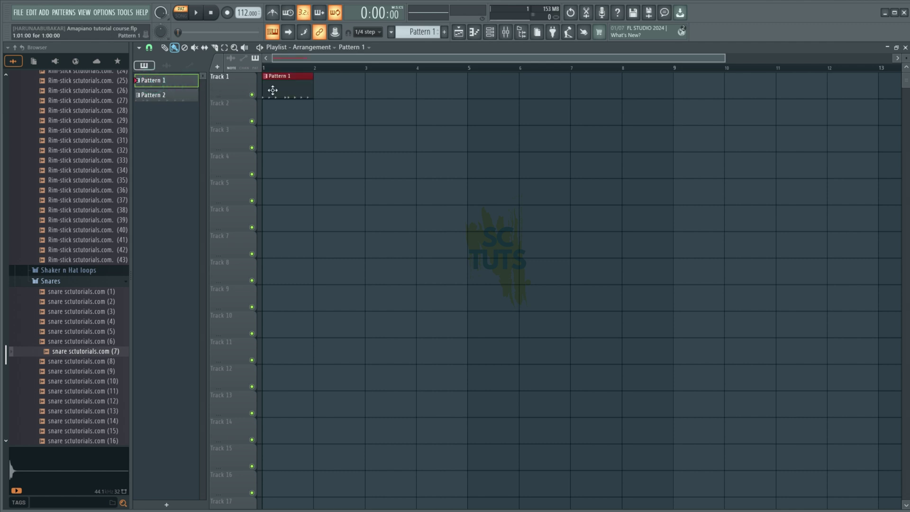
{"action": "key", "text": "ctrl+b"}
{"action": "key", "text": "ctrl+b"}
{"action": "key", "text": "ctrl+b"}
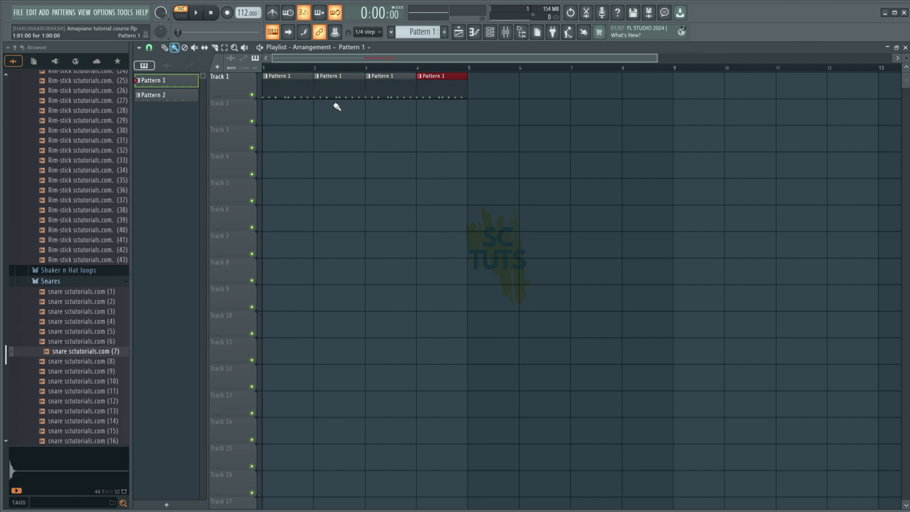
Step: Audition loops in the Shaker n Hat loops folder and put shaker sctutorials.com (3) on Track 2
{"action": "left_click", "coordinate": [289, 115]}
{"action": "left_click", "coordinate": [323, 115]}
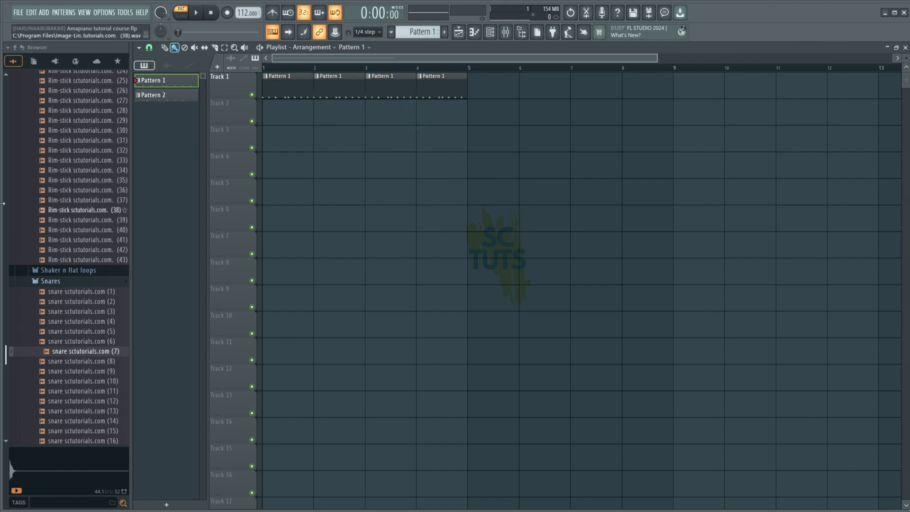
{"action": "scroll", "coordinate": [52, 234], "scroll_direction": "up", "scroll_amount": 2}
{"action": "scroll", "coordinate": [51, 234], "scroll_direction": "down", "scroll_amount": 2}
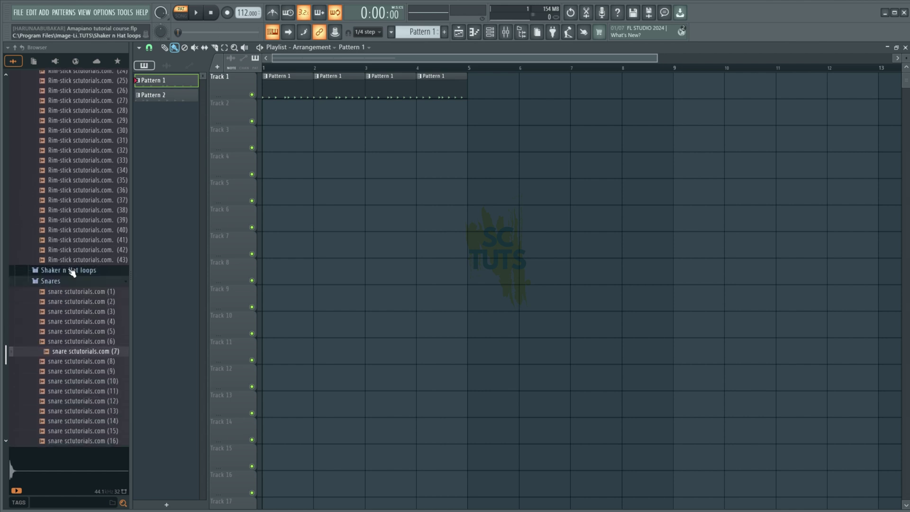
{"action": "left_click", "coordinate": [72, 271]}
{"action": "left_click", "coordinate": [67, 290]}
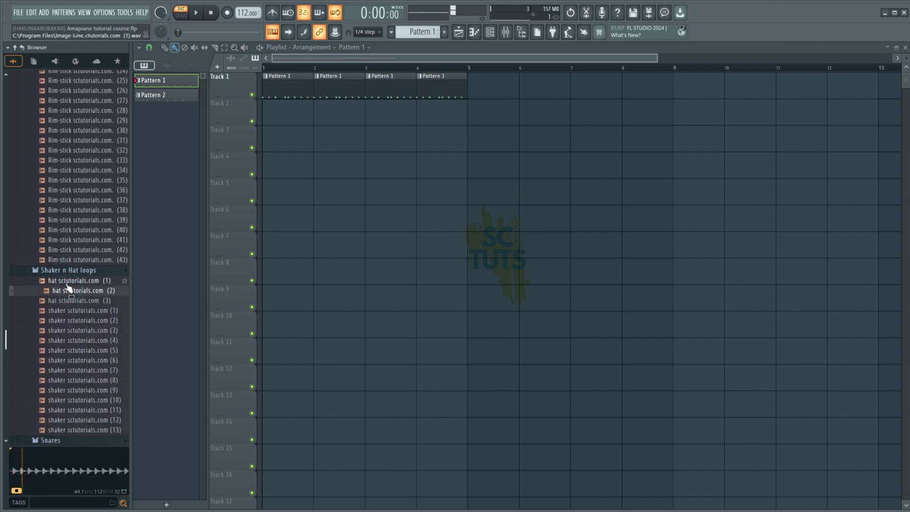
{"action": "left_click", "coordinate": [69, 320]}
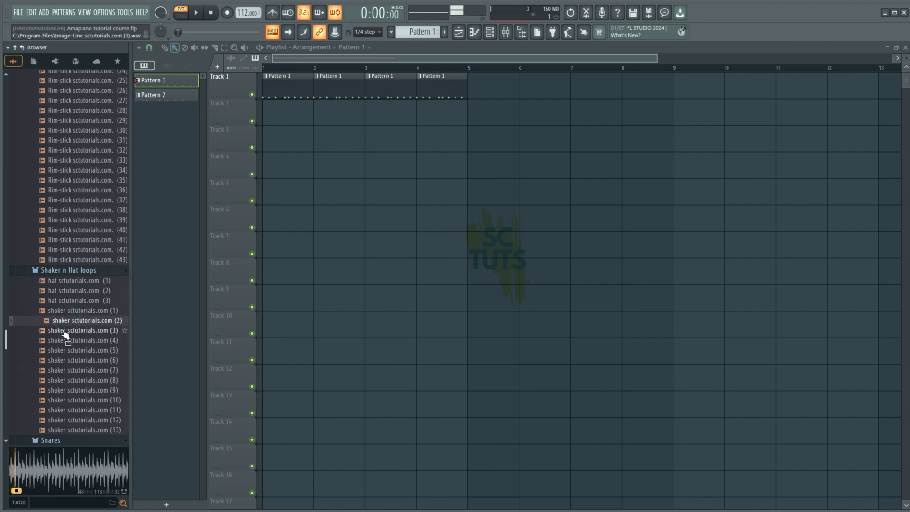
{"action": "left_click", "coordinate": [65, 330]}
{"action": "scroll", "coordinate": [62, 346], "scroll_direction": "down", "scroll_amount": 4}
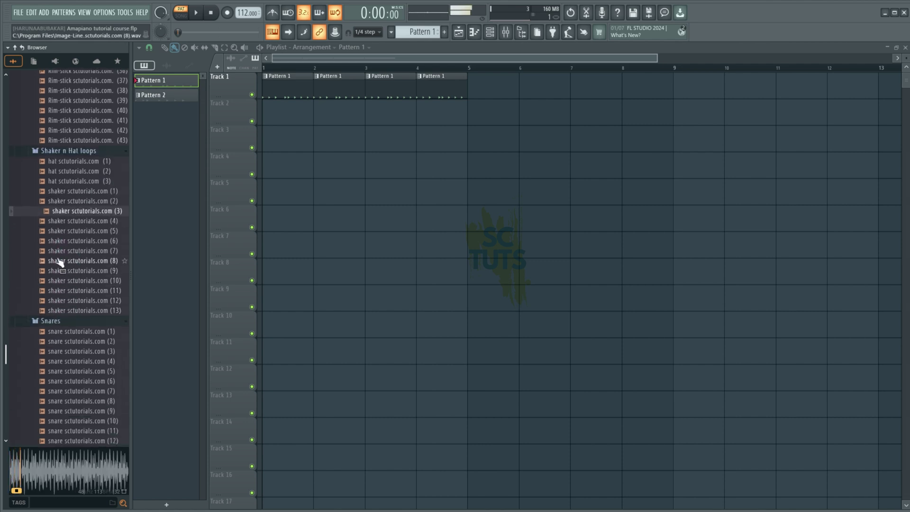
{"action": "left_click_drag", "start_coordinate": [61, 212], "coordinate": [273, 115]}
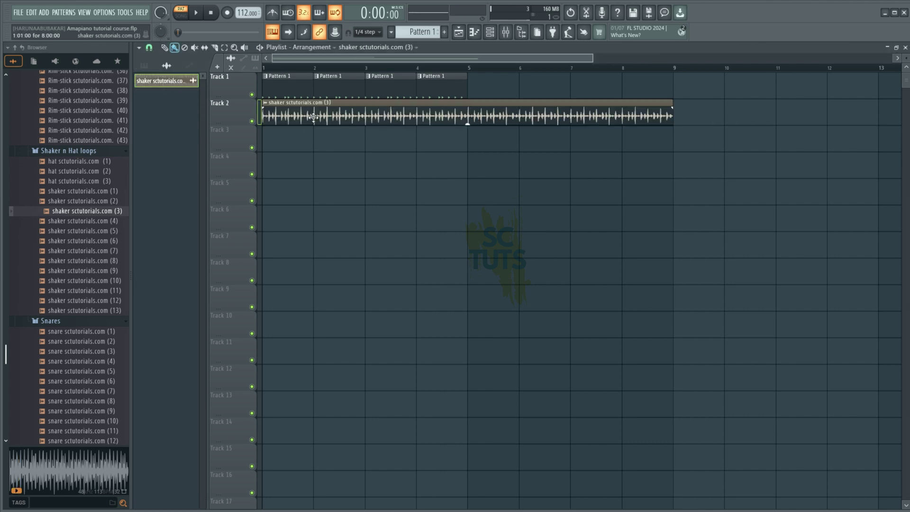
Step: Lower the shaker (3) channel volume to about 44% while the song plays
{"action": "double_click", "coordinate": [425, 113]}
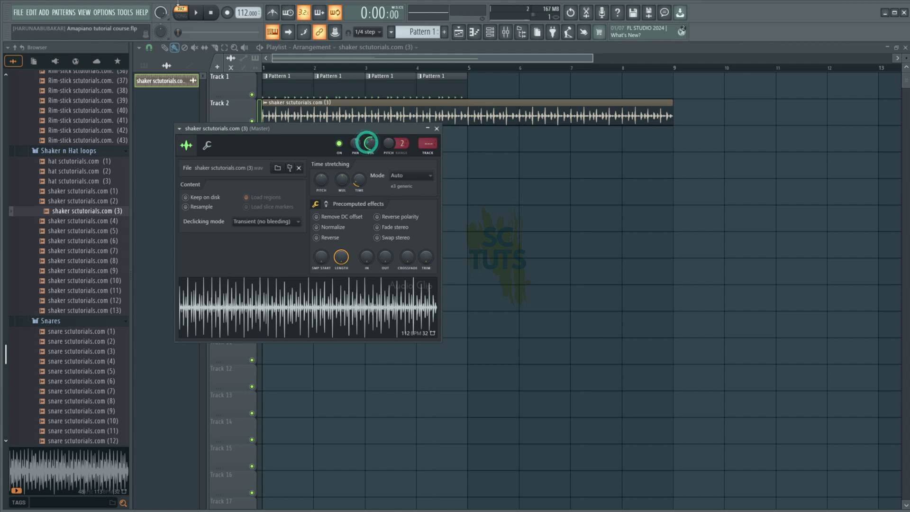
{"action": "left_click", "coordinate": [189, 18]}
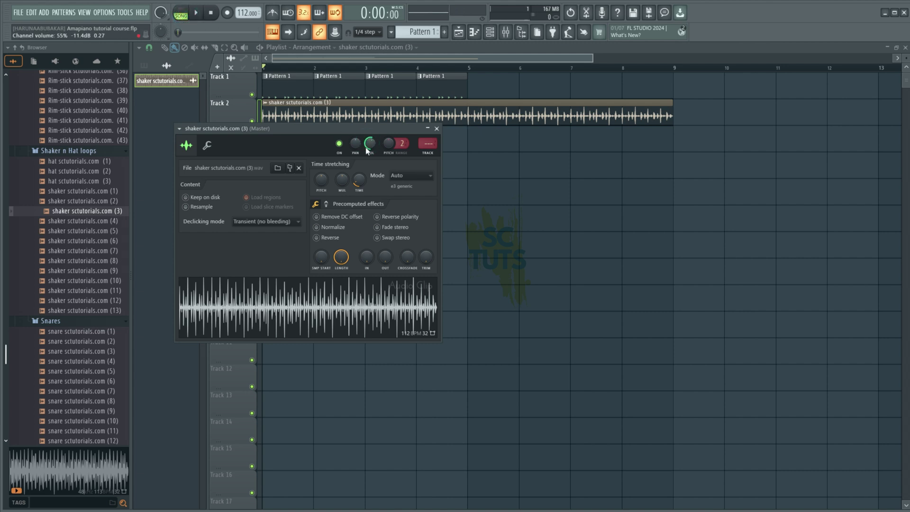
{"action": "left_click", "coordinate": [195, 12]}
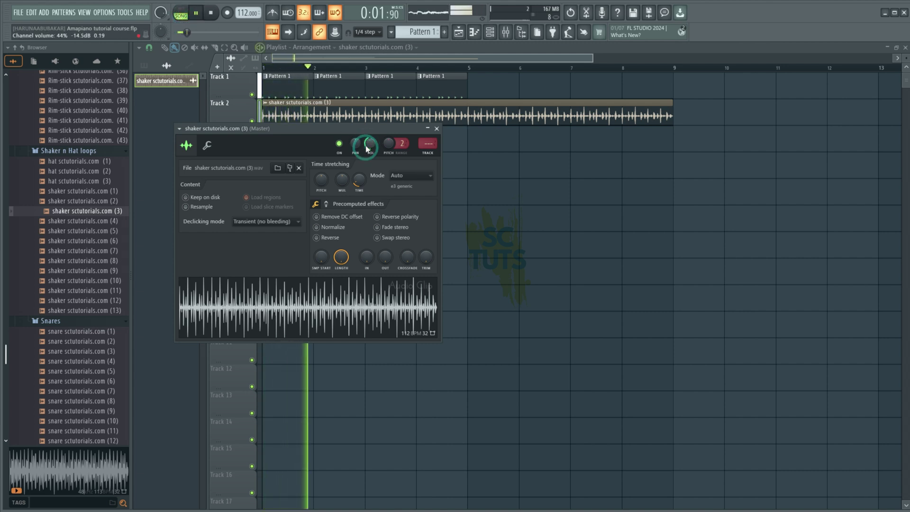
{"action": "scroll", "coordinate": [369, 144], "scroll_direction": "down", "scroll_amount": 2}
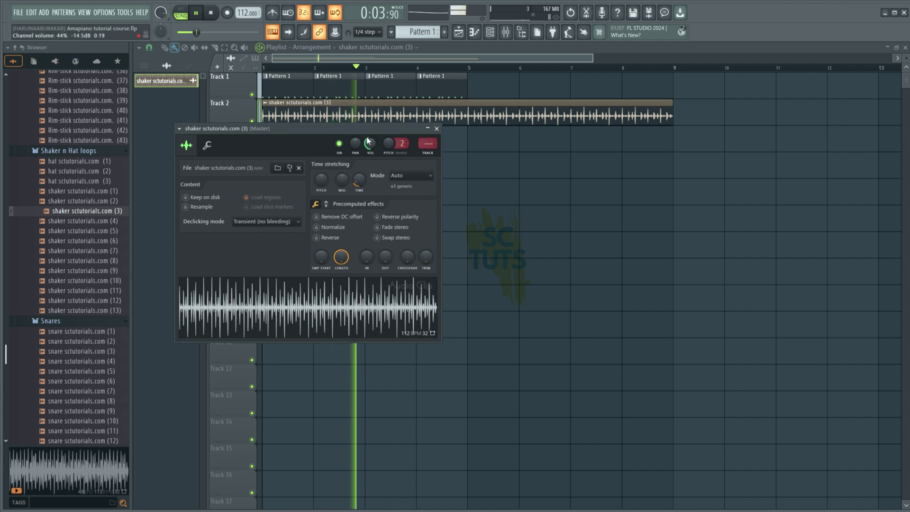
{"action": "left_click", "coordinate": [375, 108]}
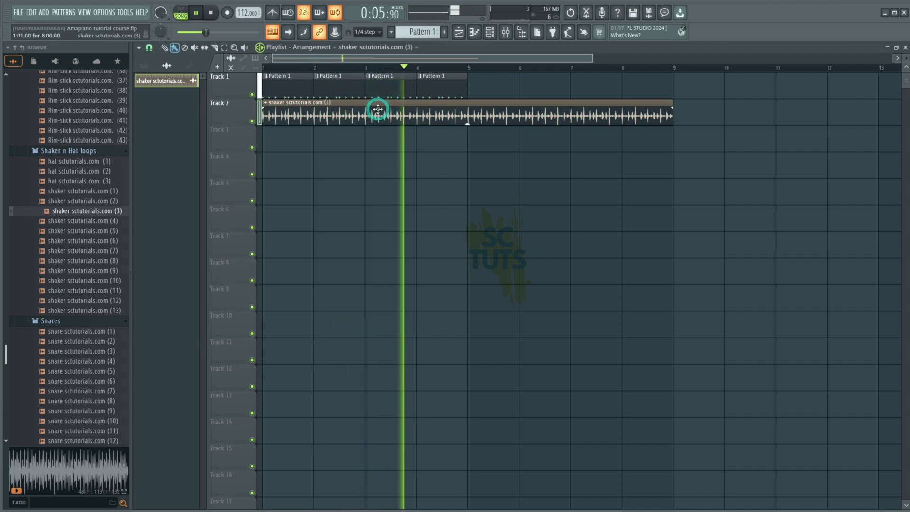
{"action": "key", "text": "space"}
Step: Mute Track 2's shaker and add the shaker (5) loop to Track 3, auditioning it
{"action": "left_click", "coordinate": [256, 122]}
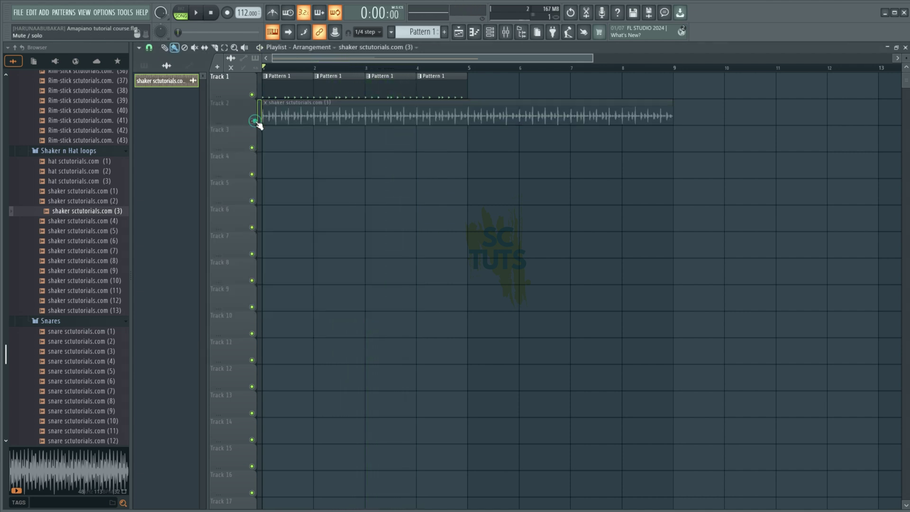
{"action": "left_click", "coordinate": [97, 222]}
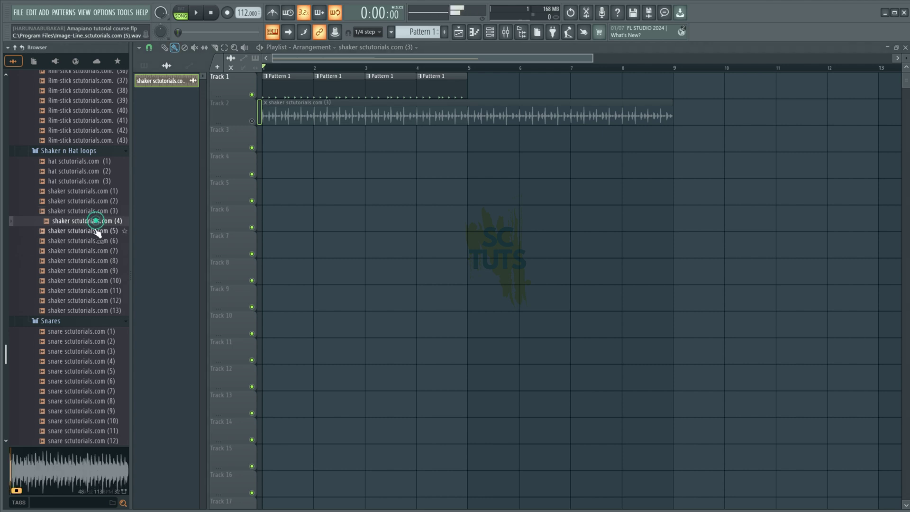
{"action": "left_click", "coordinate": [95, 231]}
{"action": "left_click_drag", "start_coordinate": [94, 236], "coordinate": [266, 149]}
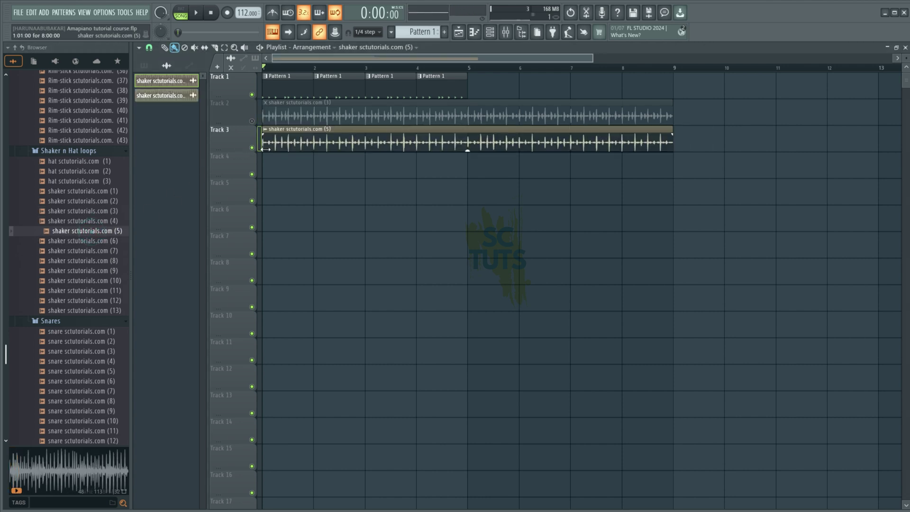
{"action": "key", "text": "space"}
{"action": "double_click", "coordinate": [354, 146]}
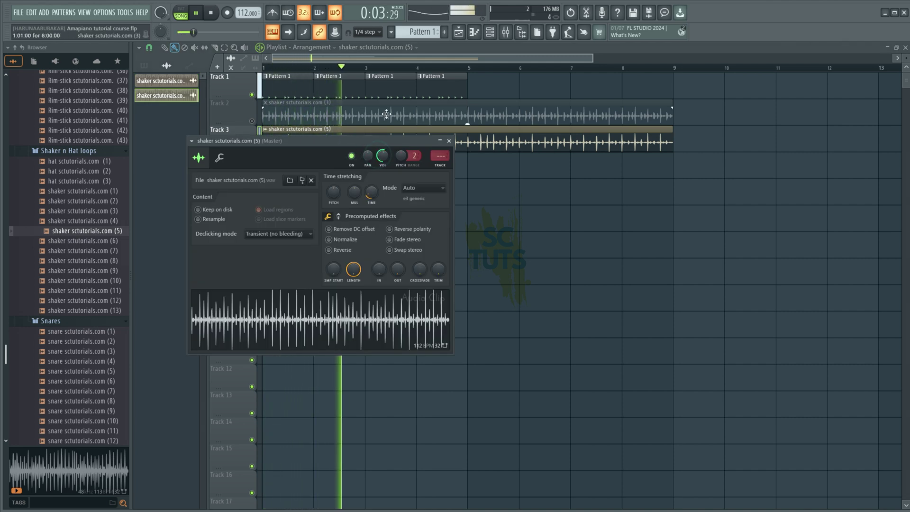
{"action": "left_click", "coordinate": [449, 141]}
{"action": "key", "text": "space"}
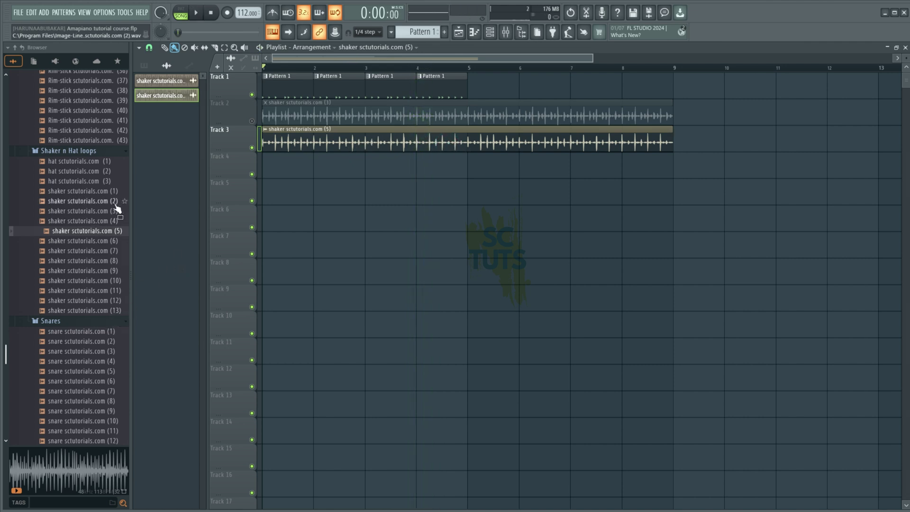
Step: Add the shaker (11) loop to Track 4 and lower its channel volume to 48%
{"action": "left_click", "coordinate": [86, 281]}
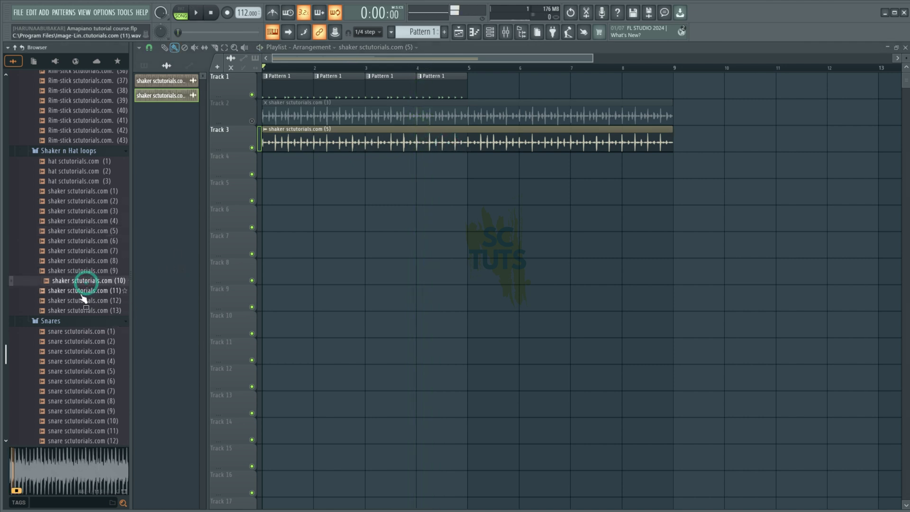
{"action": "left_click_drag", "start_coordinate": [81, 291], "coordinate": [257, 161]}
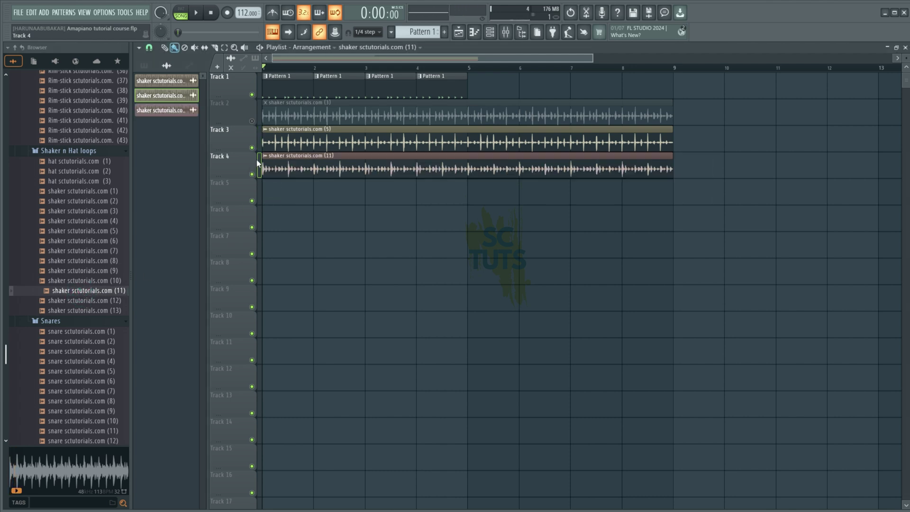
{"action": "double_click", "coordinate": [256, 161]}
{"action": "key", "text": "space"}
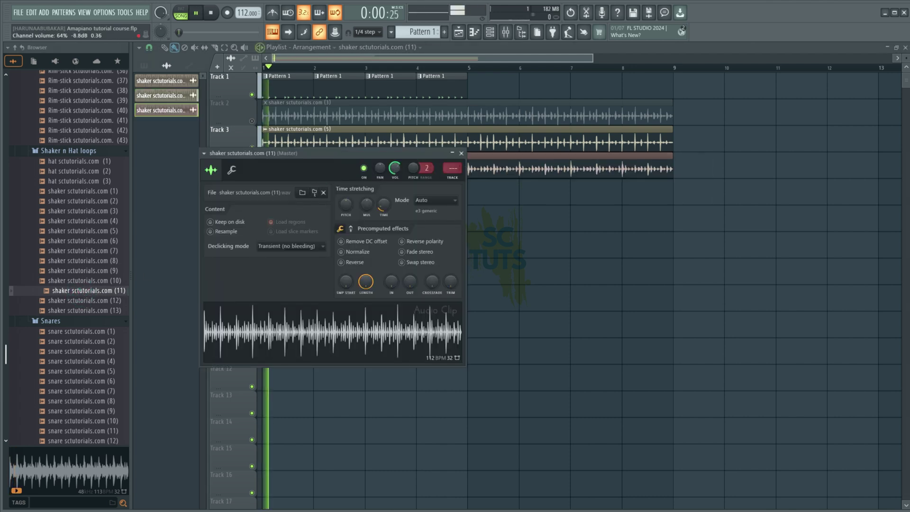
{"action": "left_click_drag", "start_coordinate": [394, 167], "coordinate": [395, 164]}
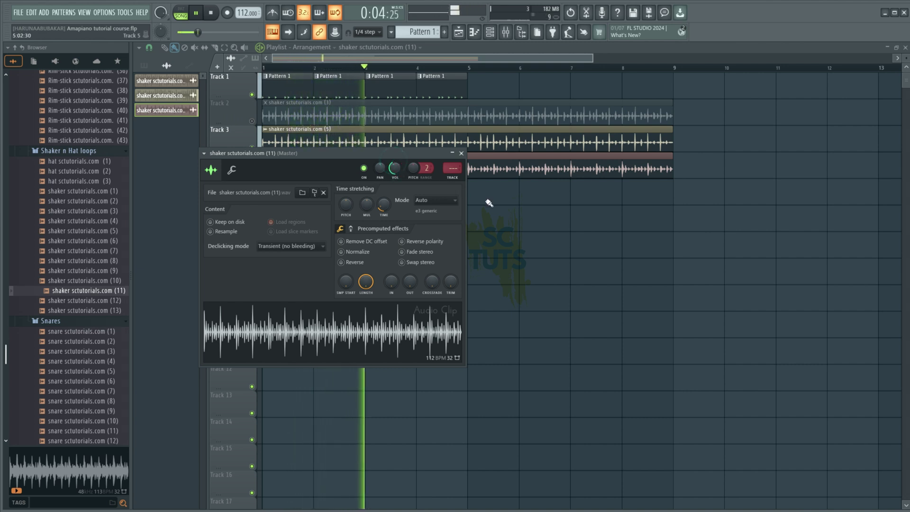
{"action": "key", "text": "Escape"}
{"action": "key", "text": "space"}
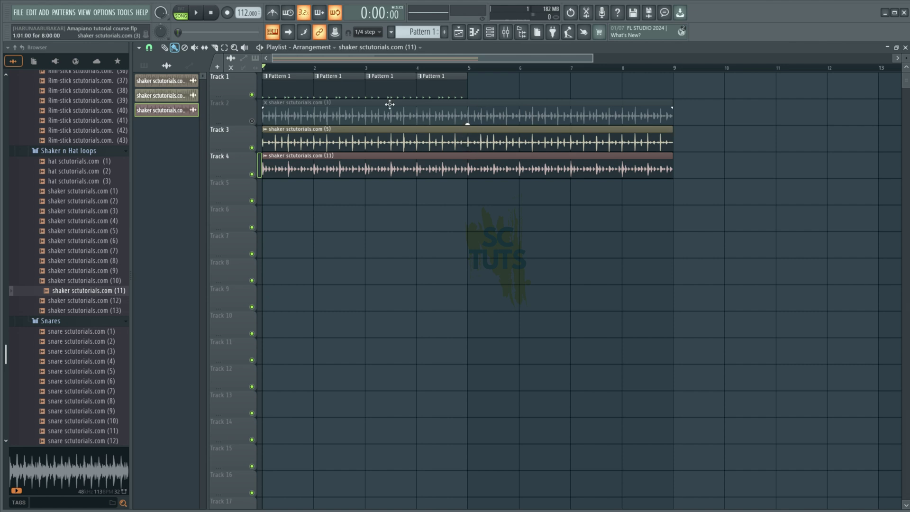
Step: Slice the shaker clips at bar 5 and delete the tails plus the shaker (5) clip
{"action": "left_click", "coordinate": [218, 47]}
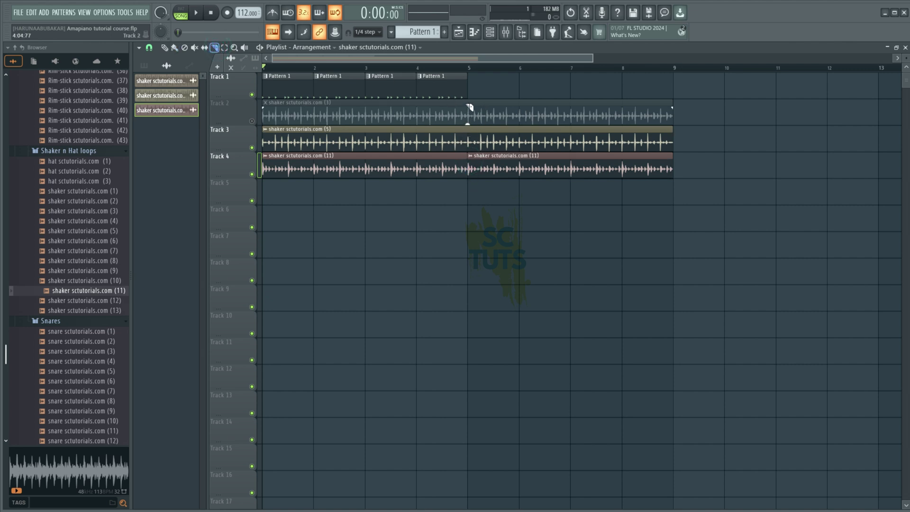
{"action": "left_click_drag", "start_coordinate": [472, 169], "coordinate": [465, 232]}
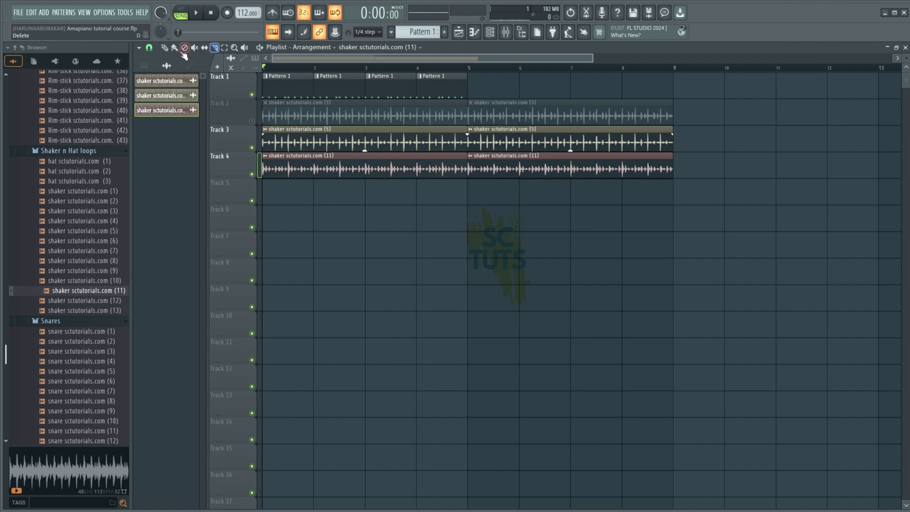
{"action": "right_click", "coordinate": [537, 113]}
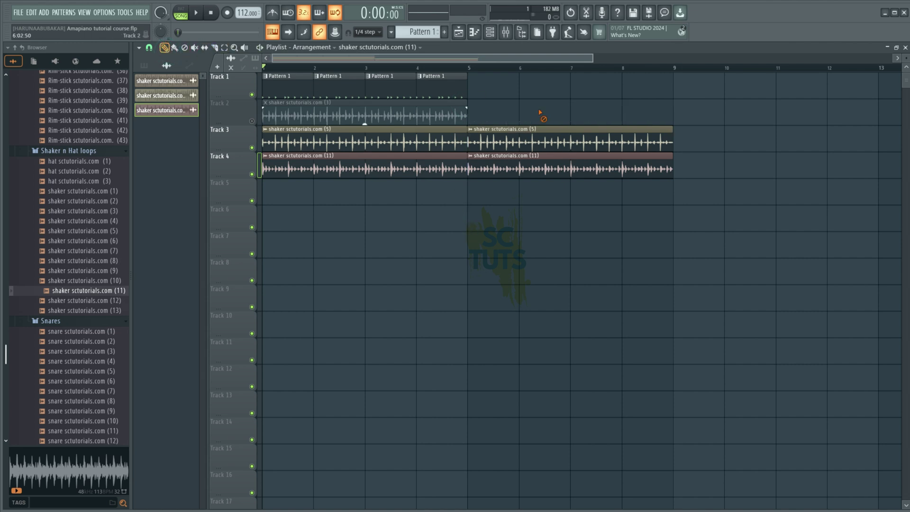
{"action": "right_click", "coordinate": [524, 142]}
{"action": "right_click", "coordinate": [526, 166]}
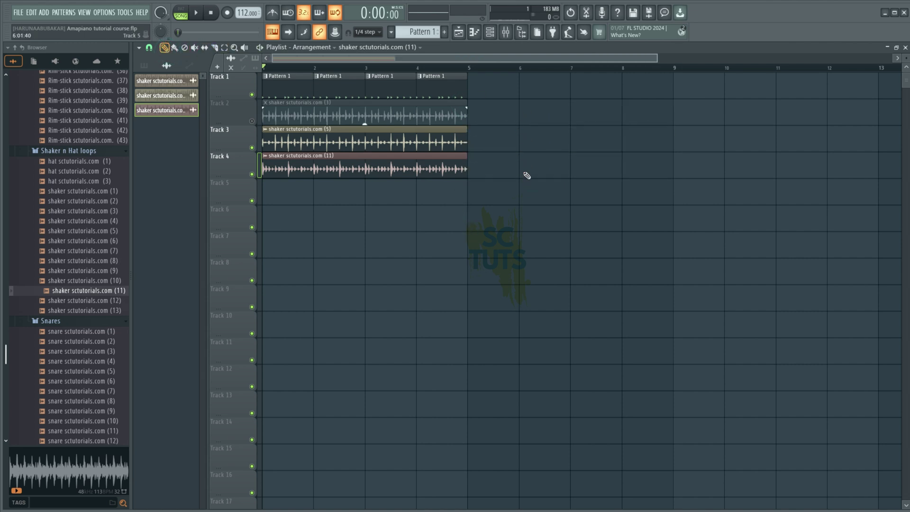
{"action": "right_click", "coordinate": [436, 141]}
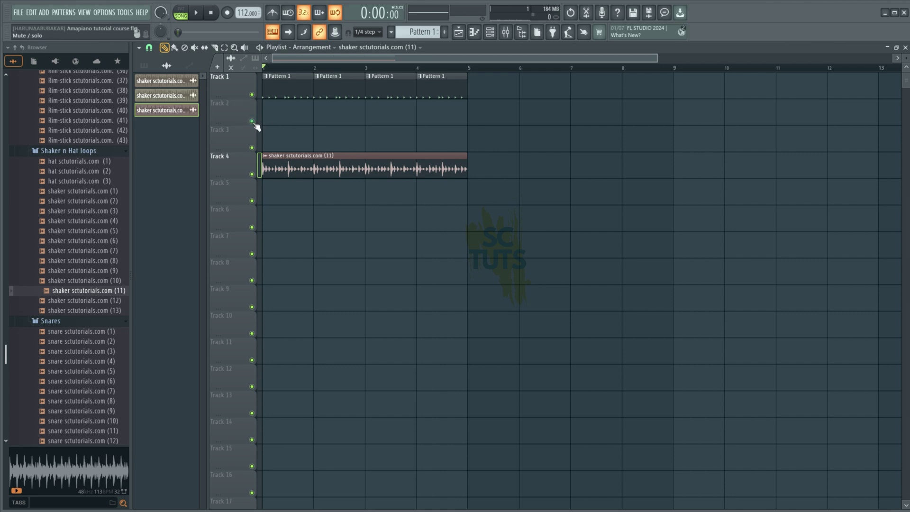
Step: Move the trimmed shaker (11) clip up to Track 2 and stop playback
{"action": "left_click_drag", "start_coordinate": [294, 157], "coordinate": [286, 109]}
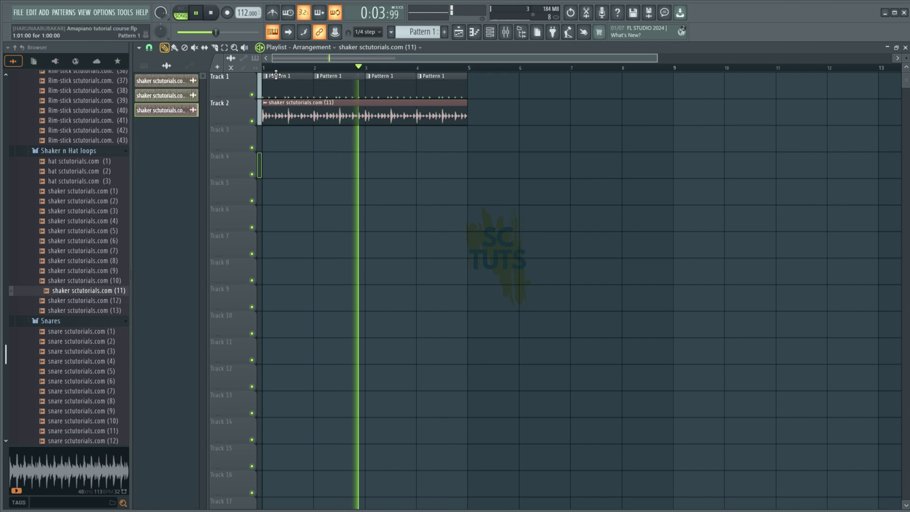
{"action": "double_click", "coordinate": [326, 112]}
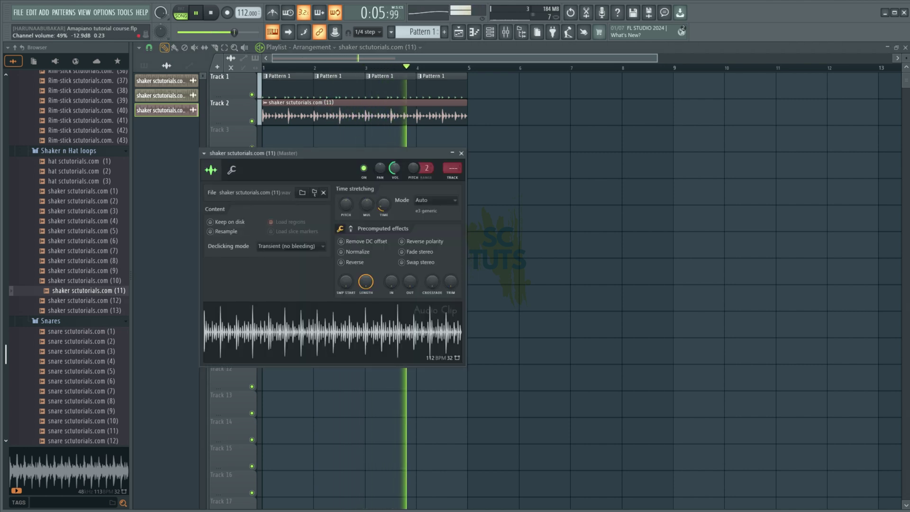
{"action": "left_click", "coordinate": [461, 153]}
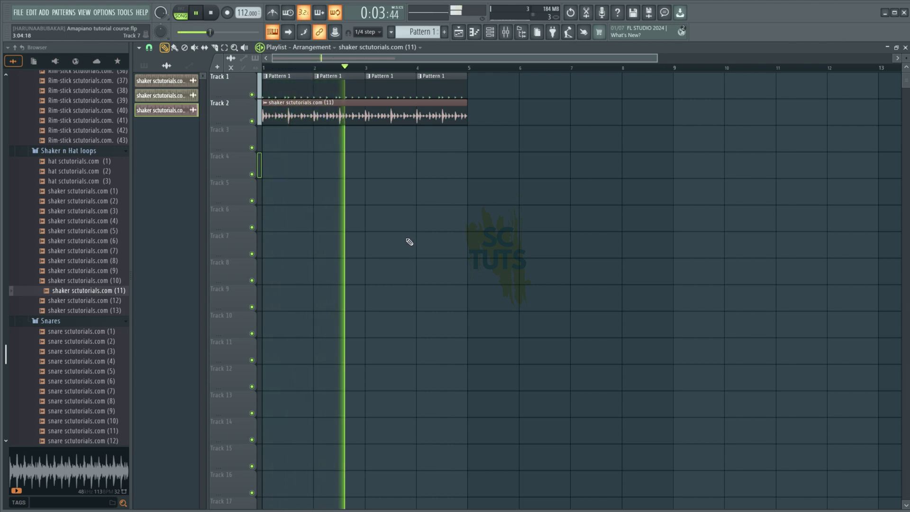
{"action": "key", "text": "space"}
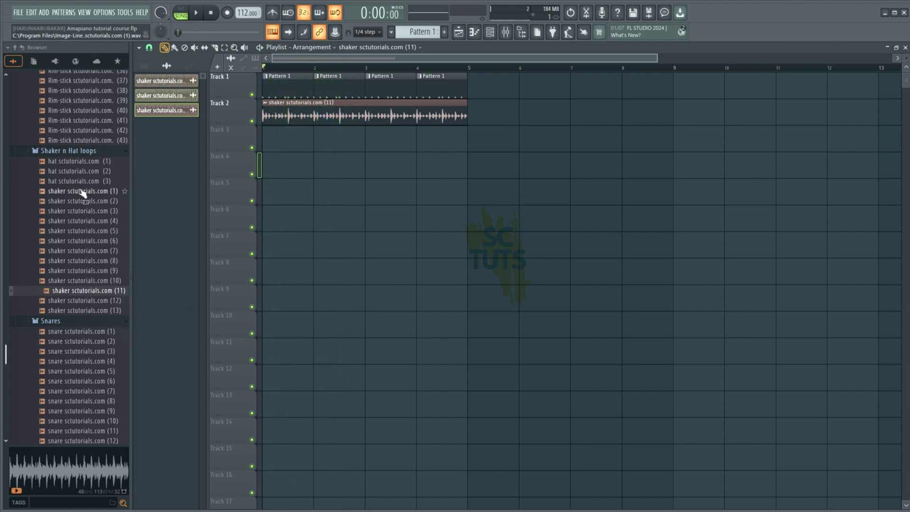
Step: Audition the hat (1)–(3) samples and place the hat (3) loop on Track 3 beneath the shaker
{"action": "left_click", "coordinate": [90, 162]}
{"action": "left_click", "coordinate": [90, 172]}
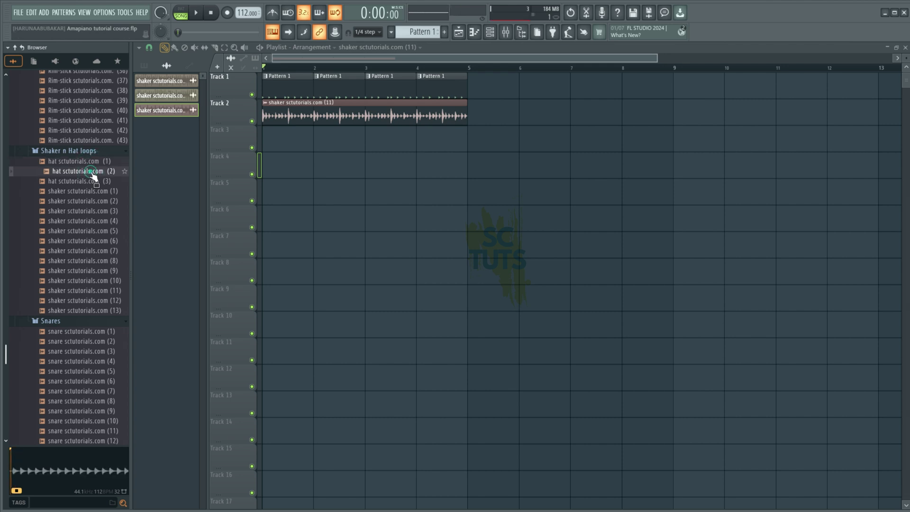
{"action": "left_click", "coordinate": [89, 181]}
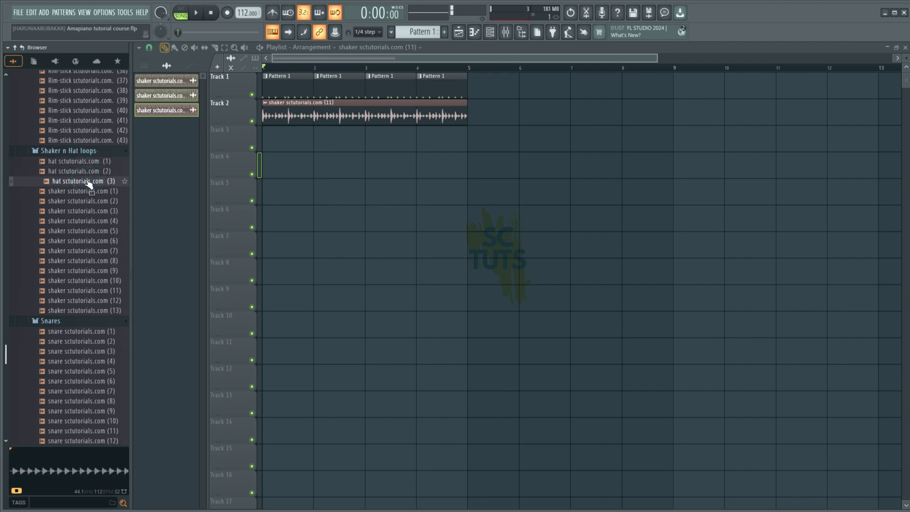
{"action": "left_click_drag", "start_coordinate": [89, 183], "coordinate": [271, 144]}
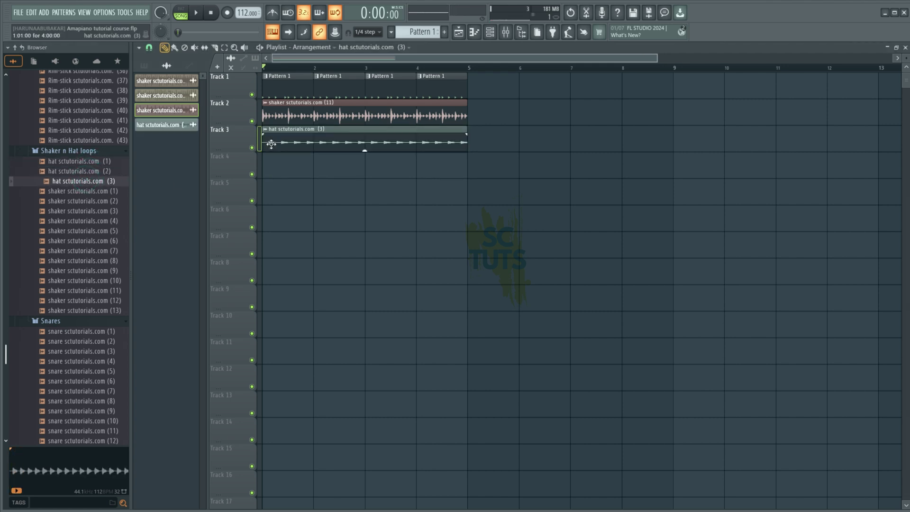
Step: Lower the hat (3) channel volume to about 59% during playback, then delete and restore the clip
{"action": "key", "text": "space"}
{"action": "double_click", "coordinate": [295, 144]}
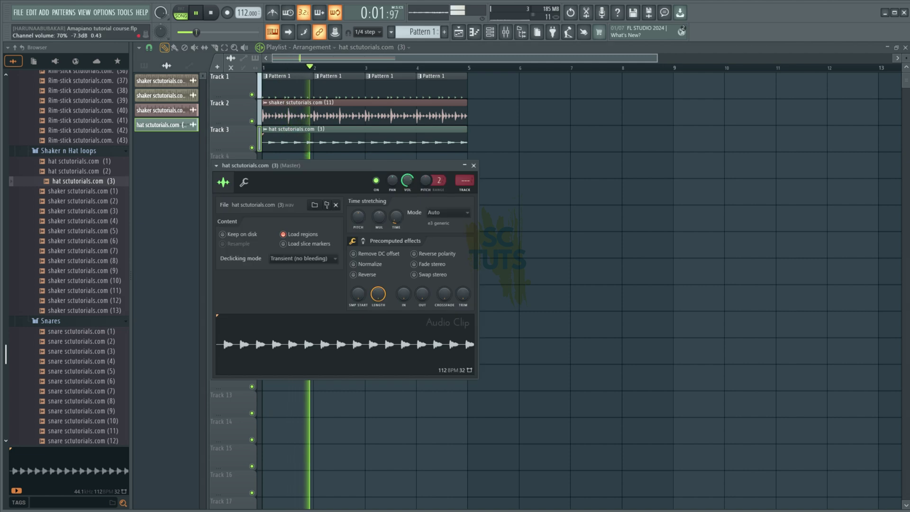
{"action": "scroll", "coordinate": [408, 186], "scroll_direction": "down", "scroll_amount": 3}
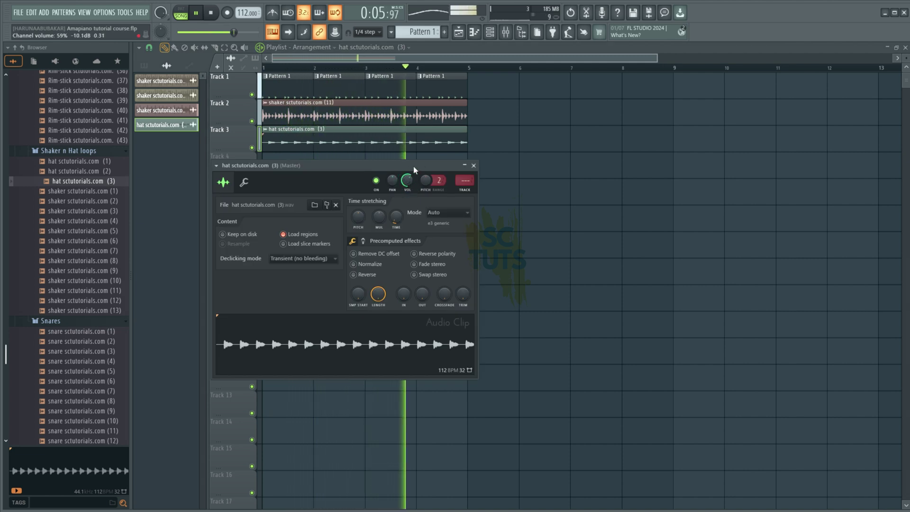
{"action": "left_click", "coordinate": [474, 166]}
{"action": "key", "text": "space"}
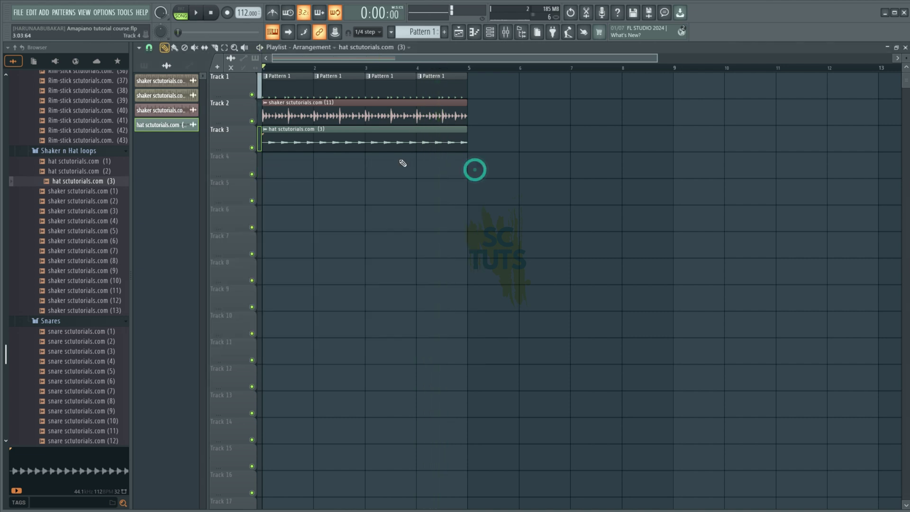
{"action": "right_click", "coordinate": [428, 137]}
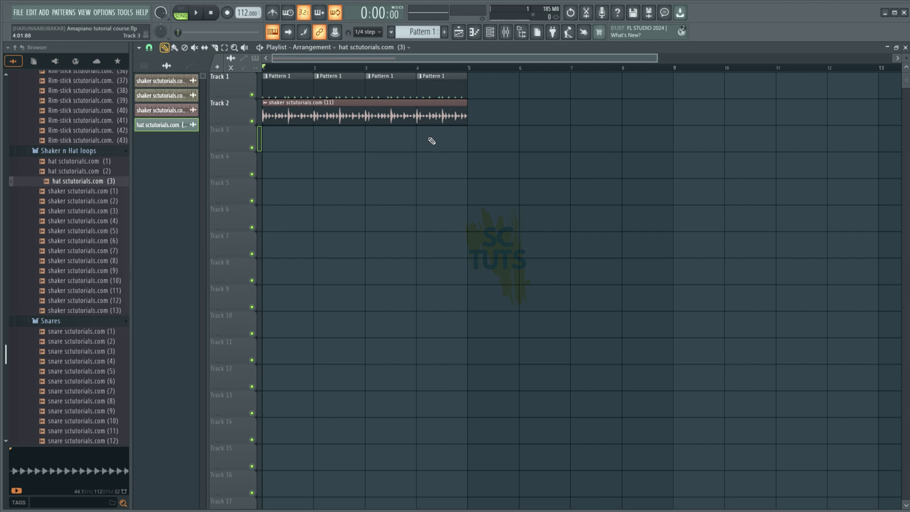
{"action": "key", "text": "ctrl+z"}
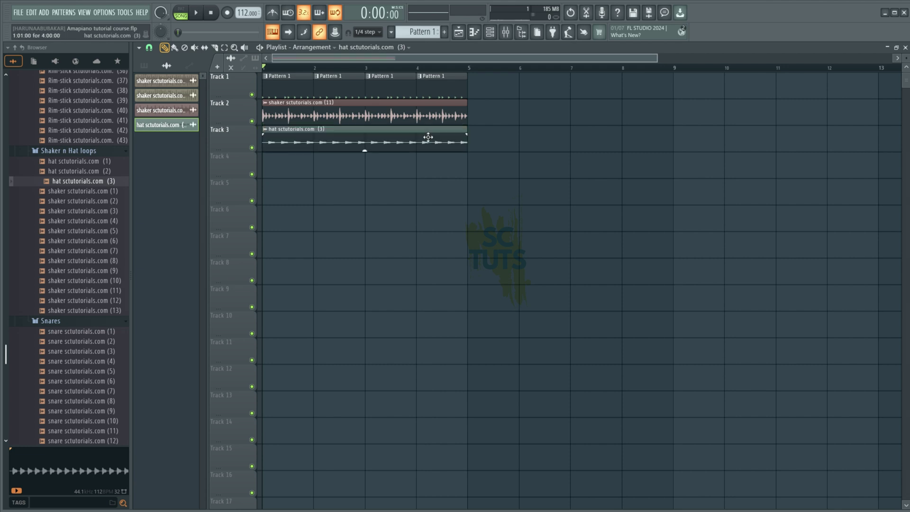